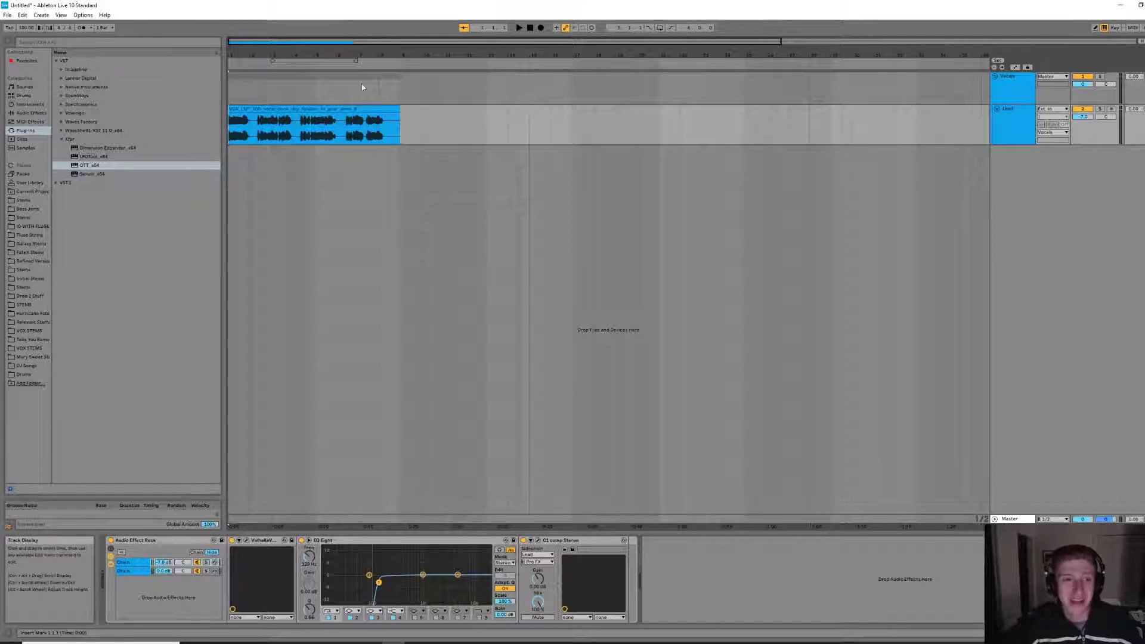
Bypass the EQ Eights and ValhallaVintageVerb in both chains of the Lead track's rack, plus OTT on the Vocals group.
left_click_drag(245, 55, 264, 103)
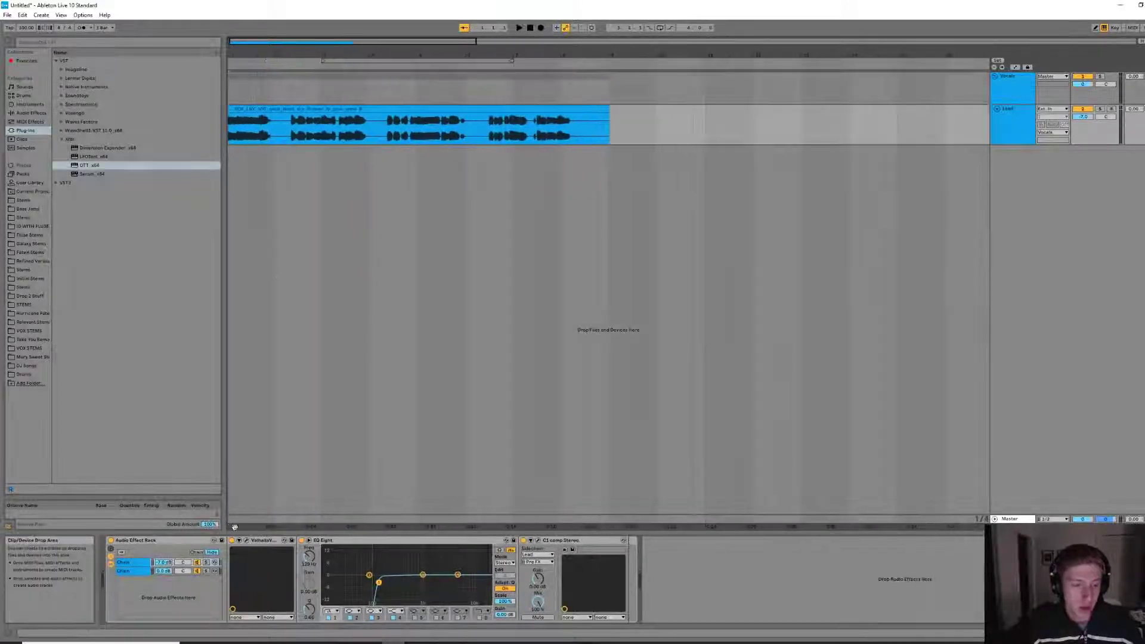
left_click(139, 573)
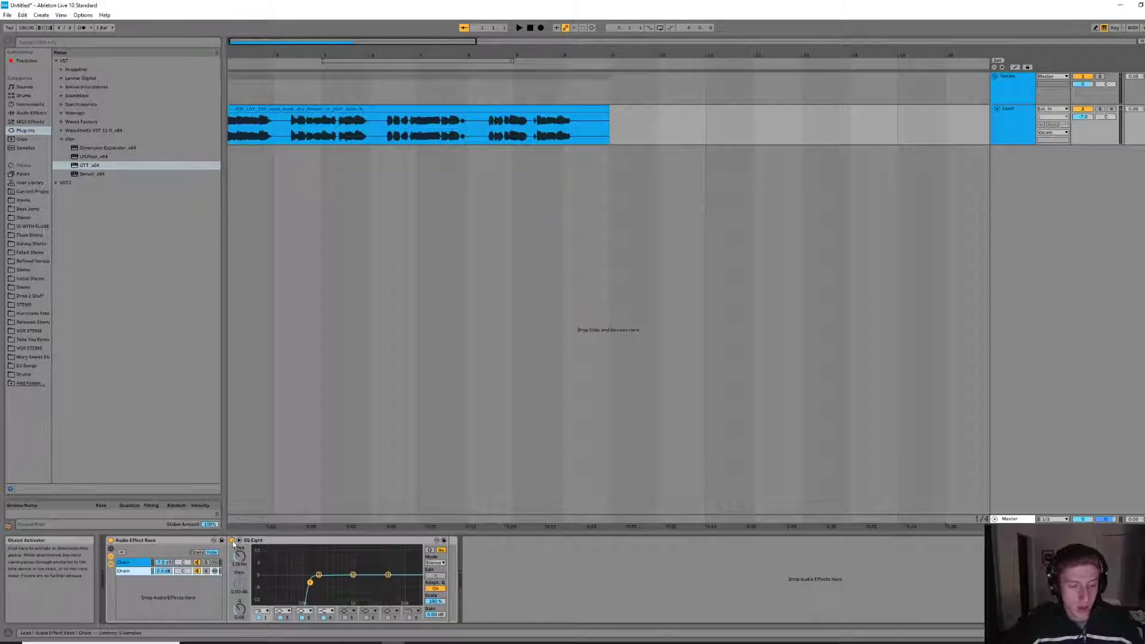
left_click(232, 542)
left_click(143, 562)
left_click(230, 540)
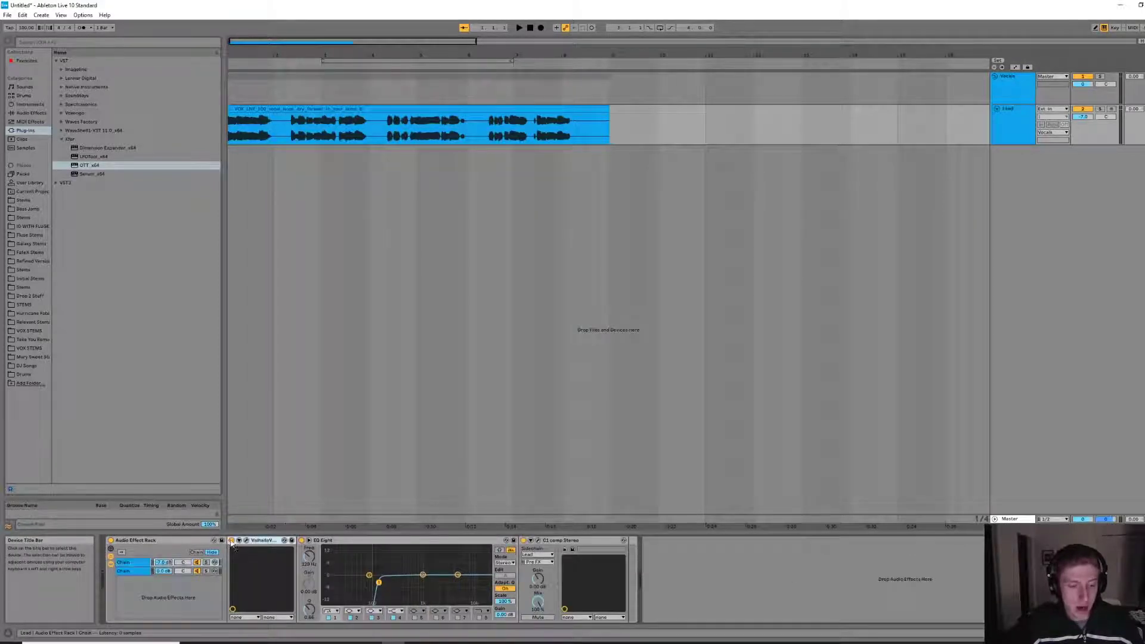
left_click(232, 541)
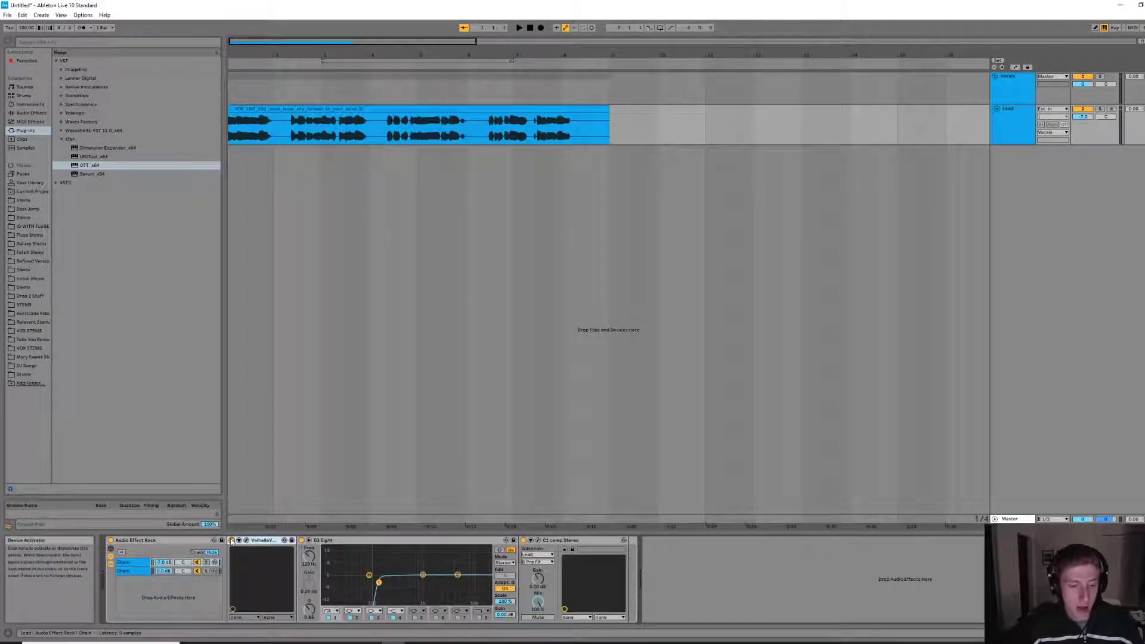
left_click(302, 541)
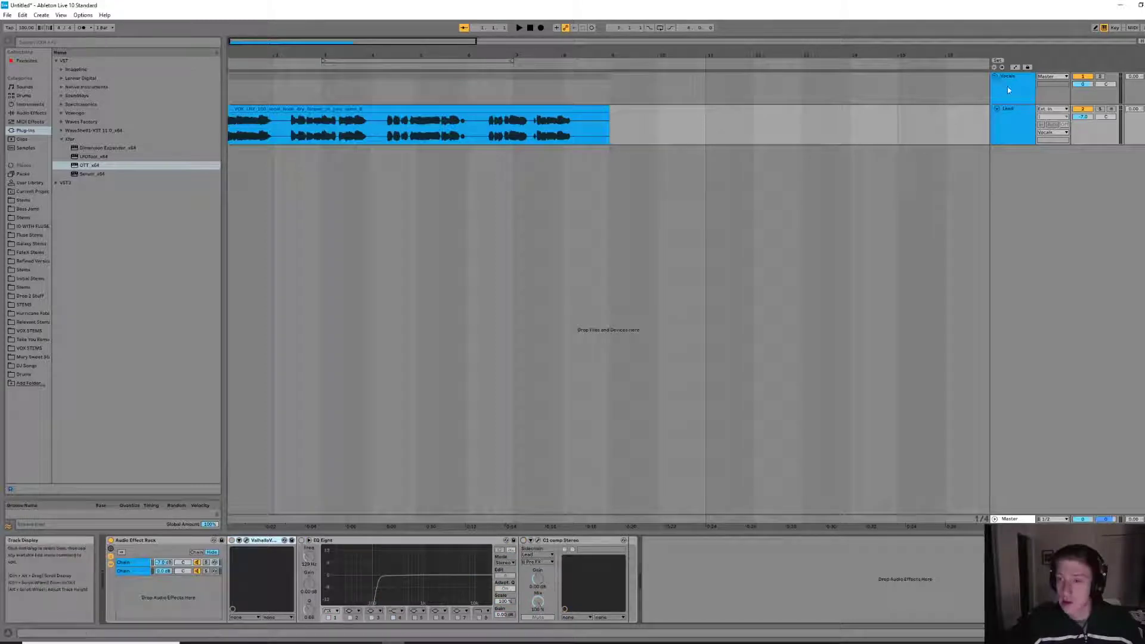
left_click(1007, 89)
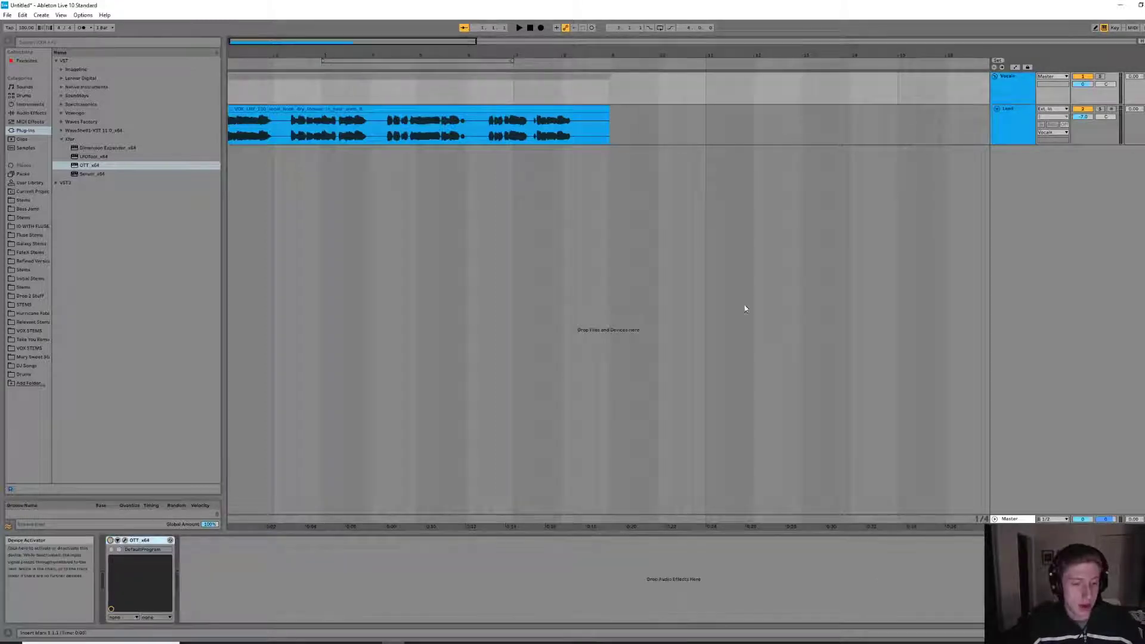
Play the Lead vocal clip without the effects and listen to the dry sound.
left_click(1005, 132)
key("space")
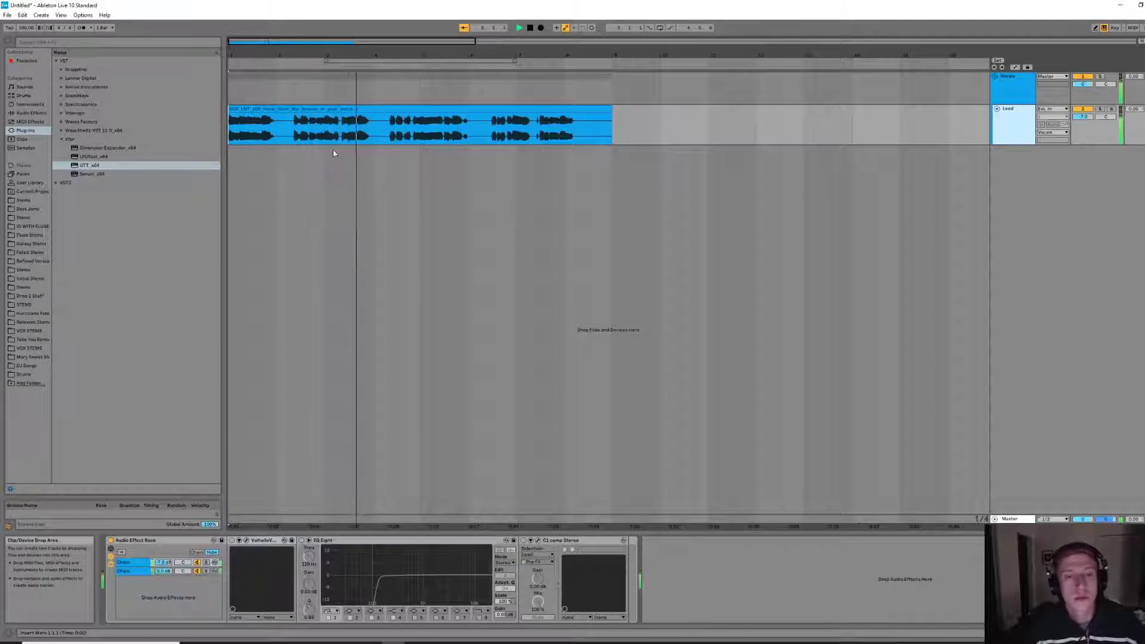
left_click_drag(395, 55, 396, 29)
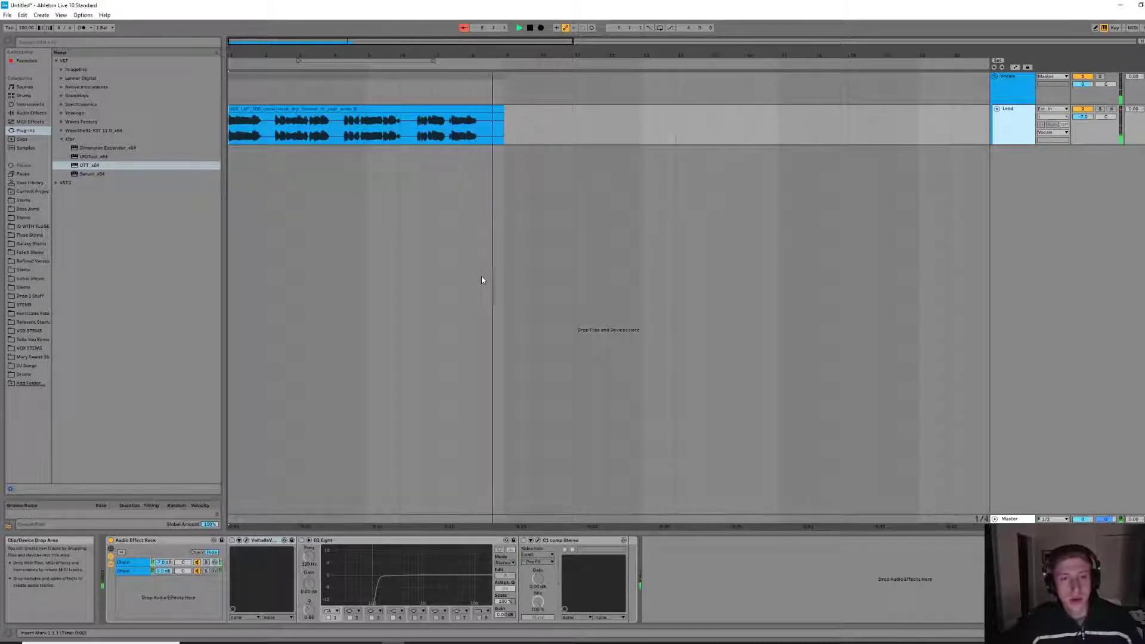
key("space")
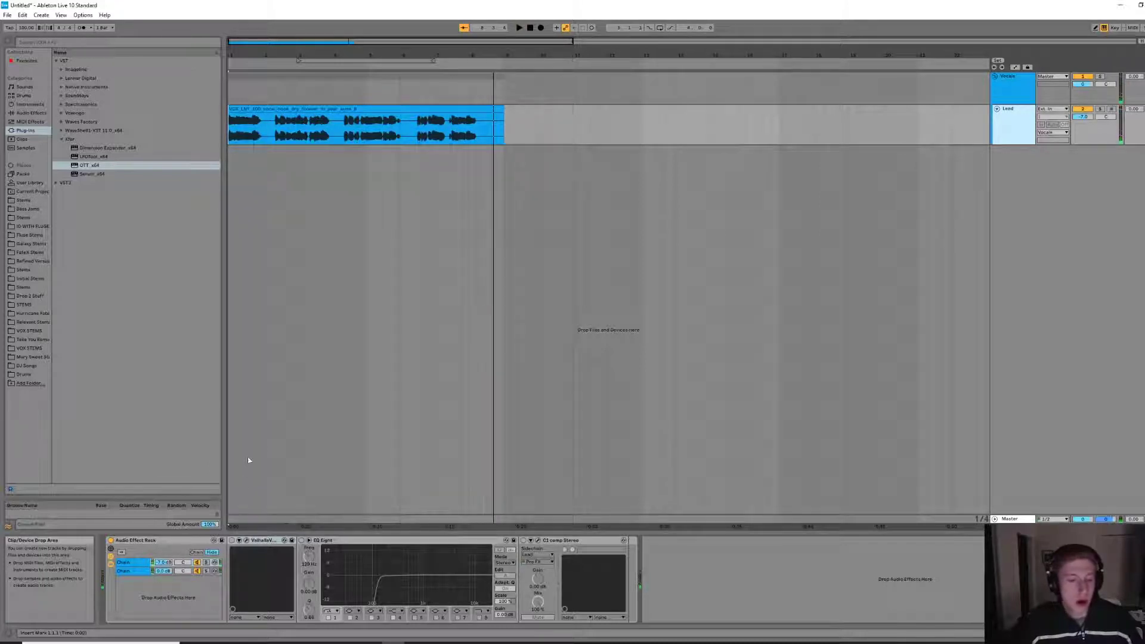
Reactivate ValhallaVintageVerb on the Lead track, open its window and set the decay to 2.72 s.
left_click(247, 541)
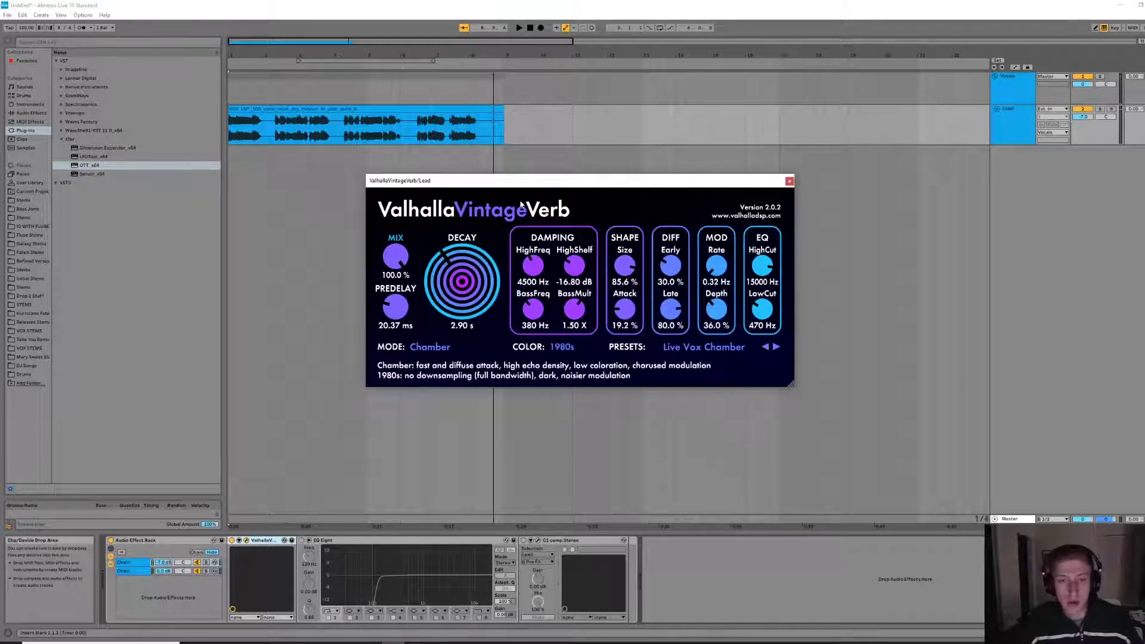
left_click_drag(532, 184, 529, 203)
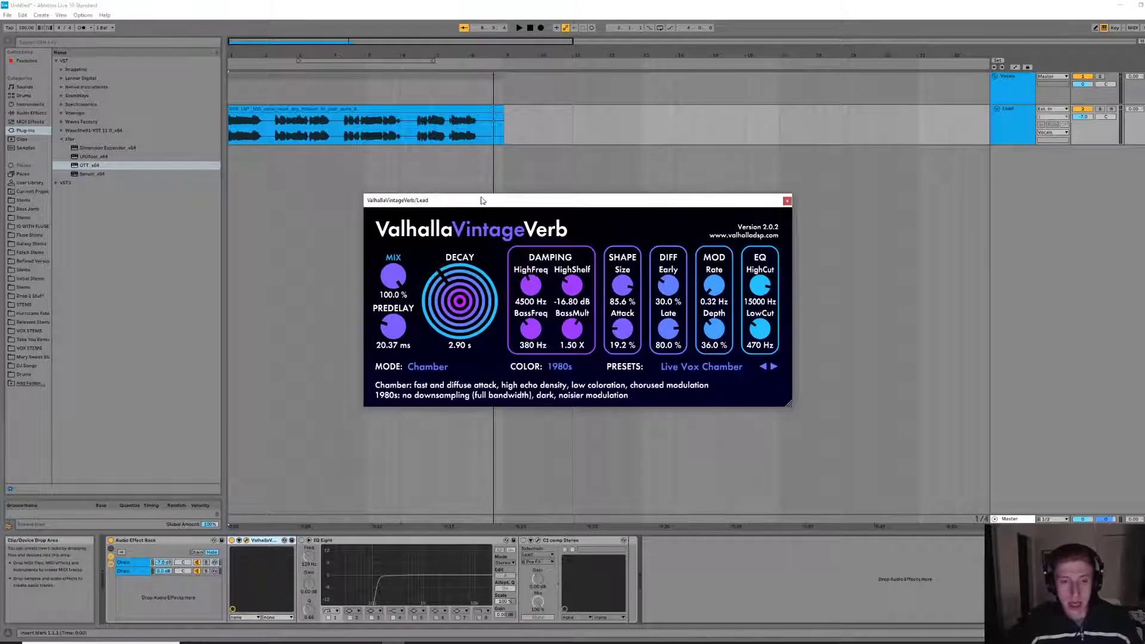
left_click_drag(482, 201, 501, 176)
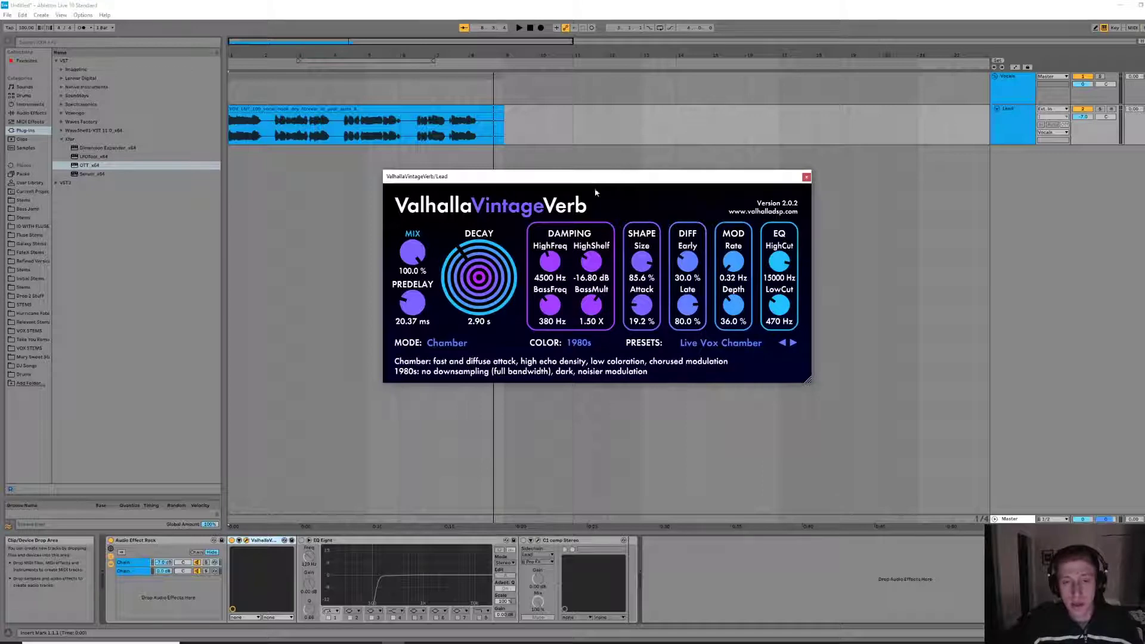
left_click_drag(604, 182, 610, 171)
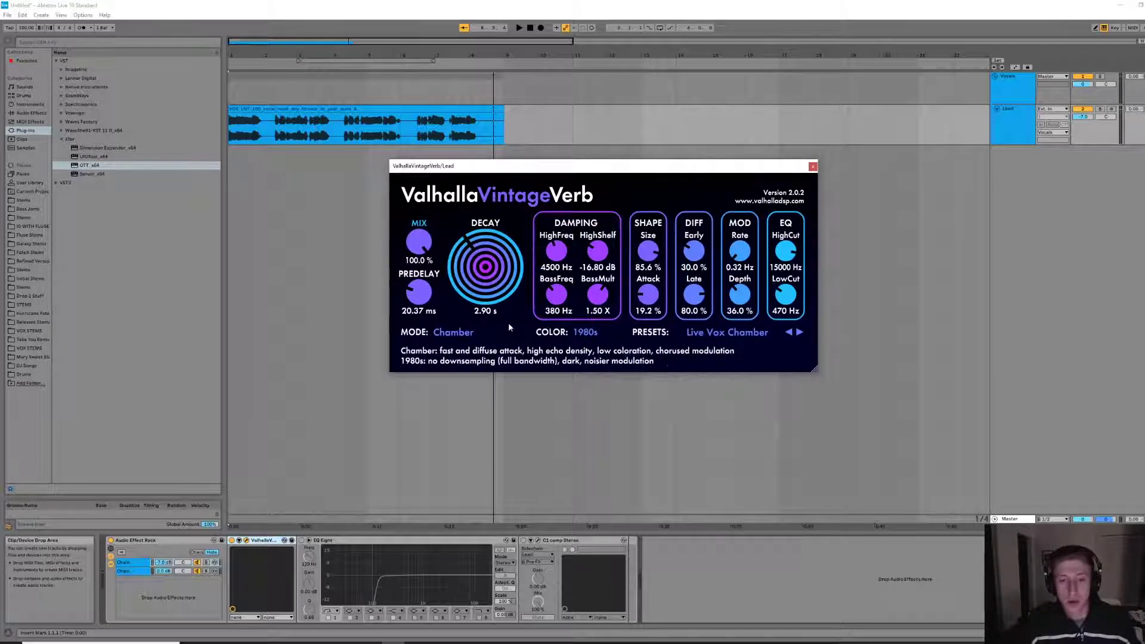
left_click_drag(424, 258, 415, 238)
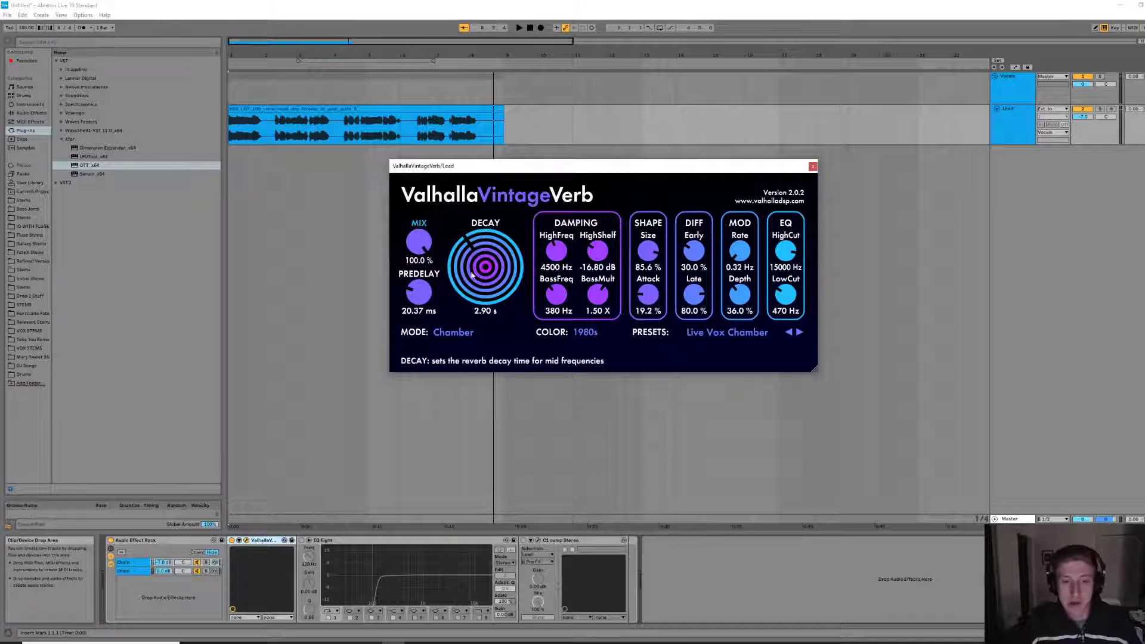
left_click_drag(473, 274, 466, 287)
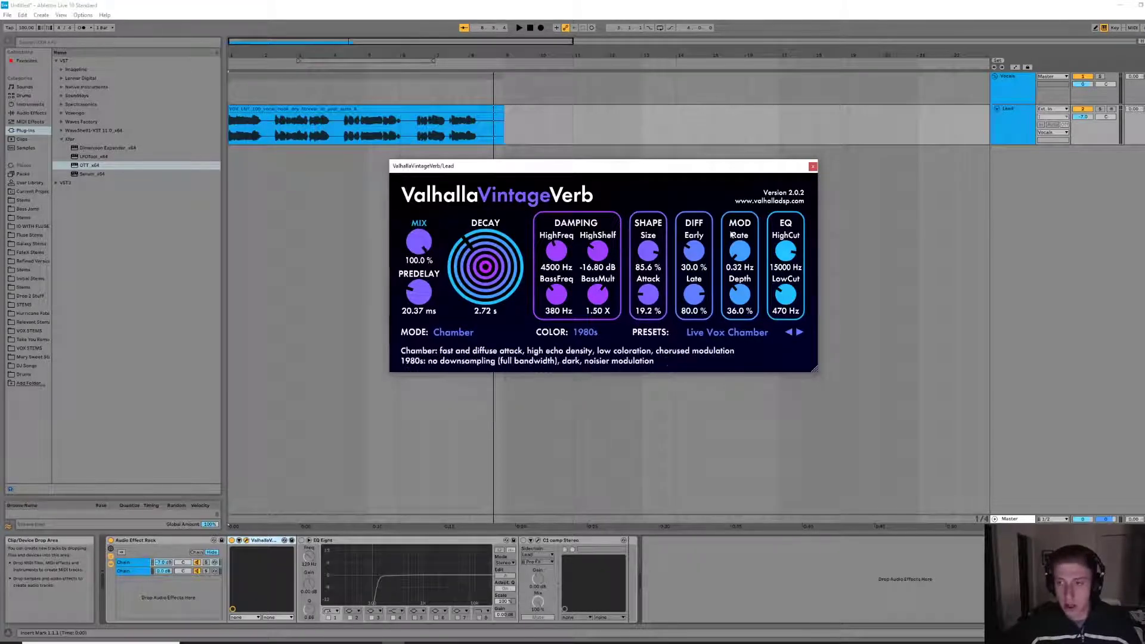
Try a lower mix on the first chain's reverb, and return the mix to 100%.
left_click(1013, 117)
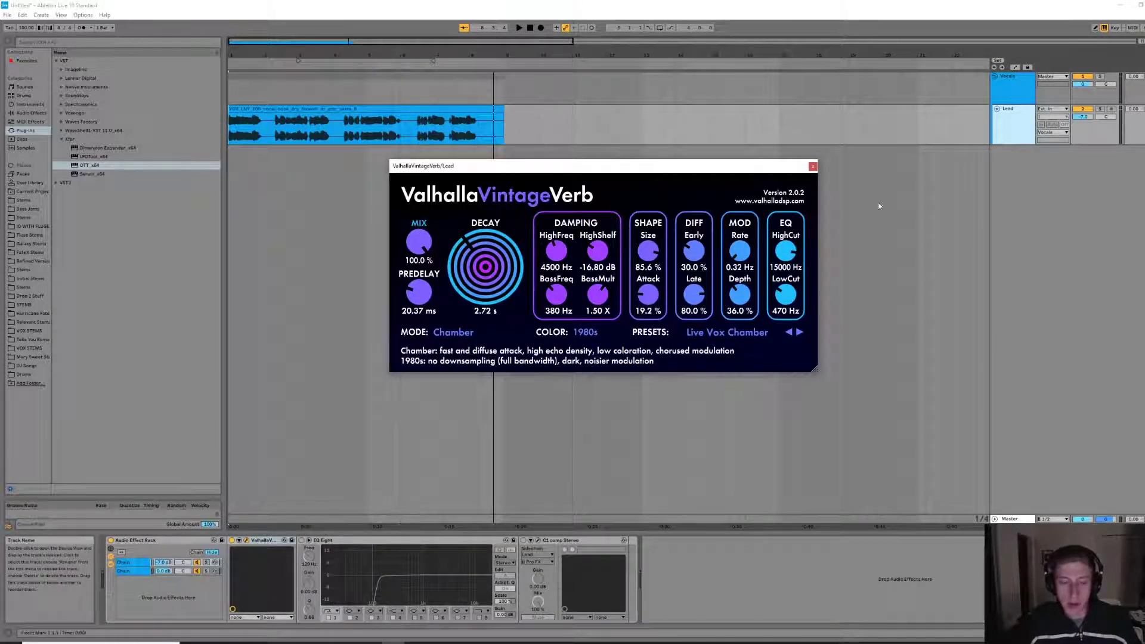
left_click(136, 565)
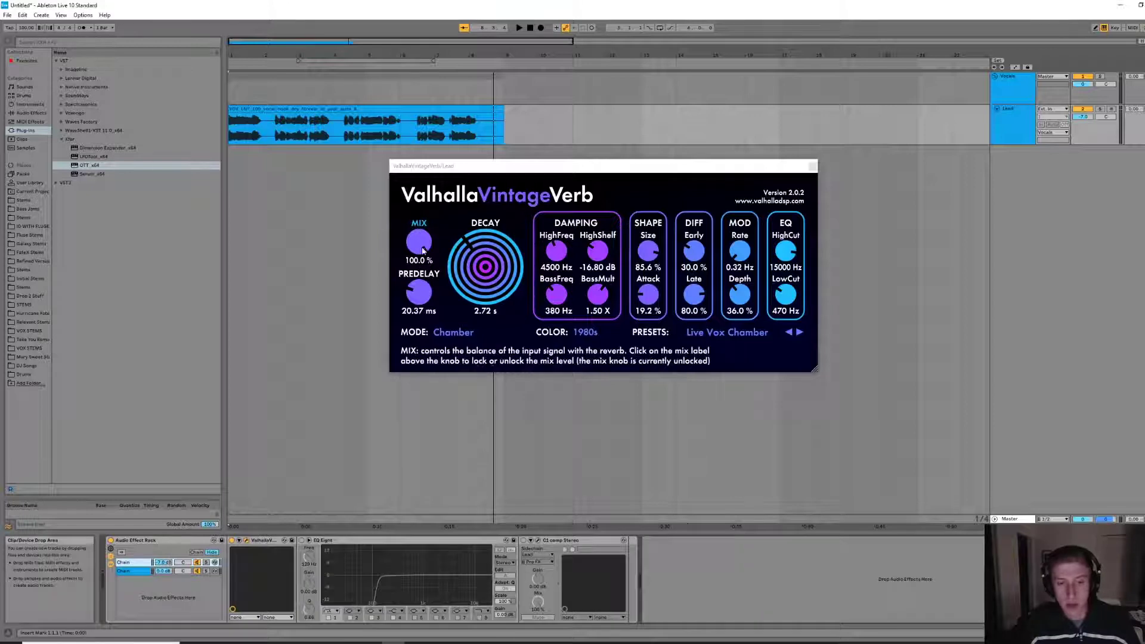
left_click_drag(419, 241, 407, 322)
left_click_drag(394, 270, 408, 184)
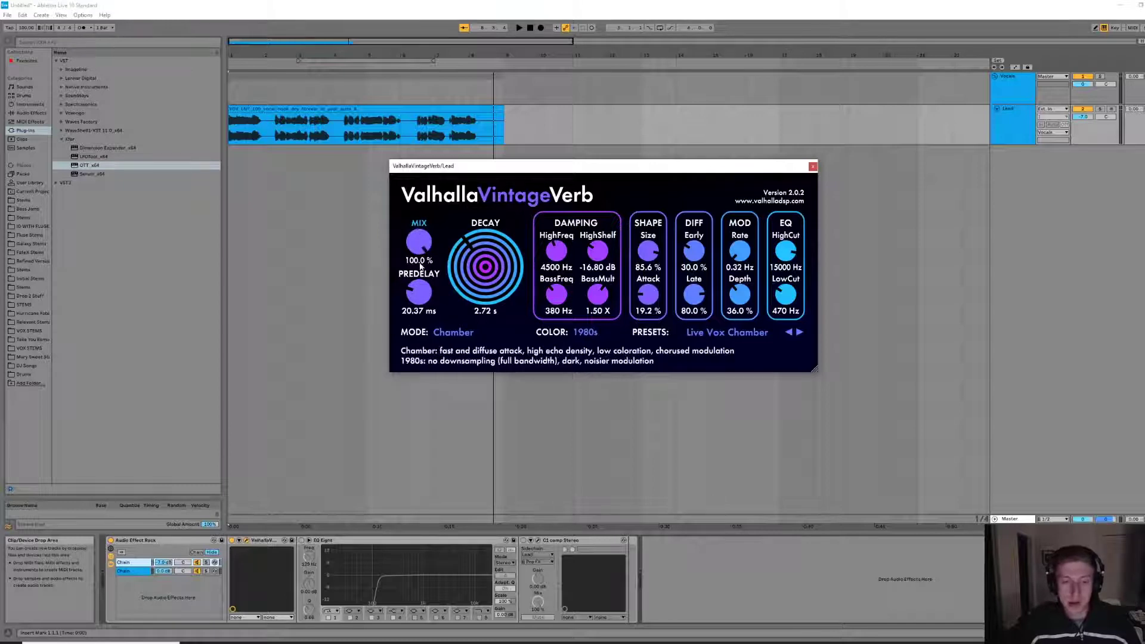
Adjust the volume of the reverb chain in the Lead rack and play the vocal.
left_click(146, 564)
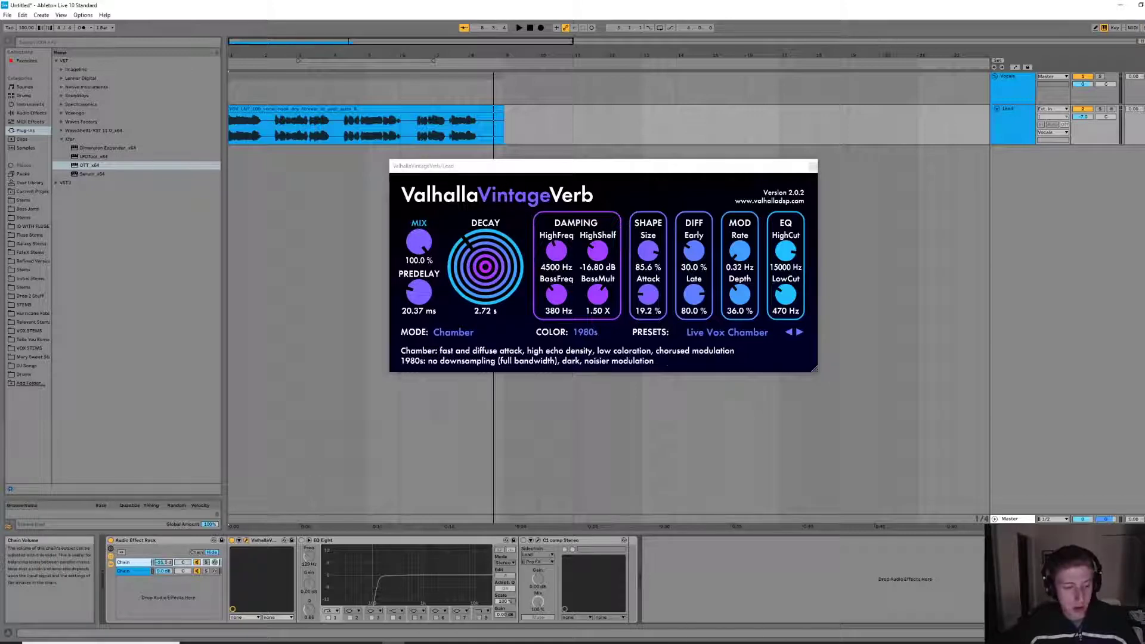
mouse_move(163, 562)
left_mouse_down()
mouse_move(163, 573)
mouse_move(163, 547)
mouse_move(161, 562)
left_mouse_up()
key("space")
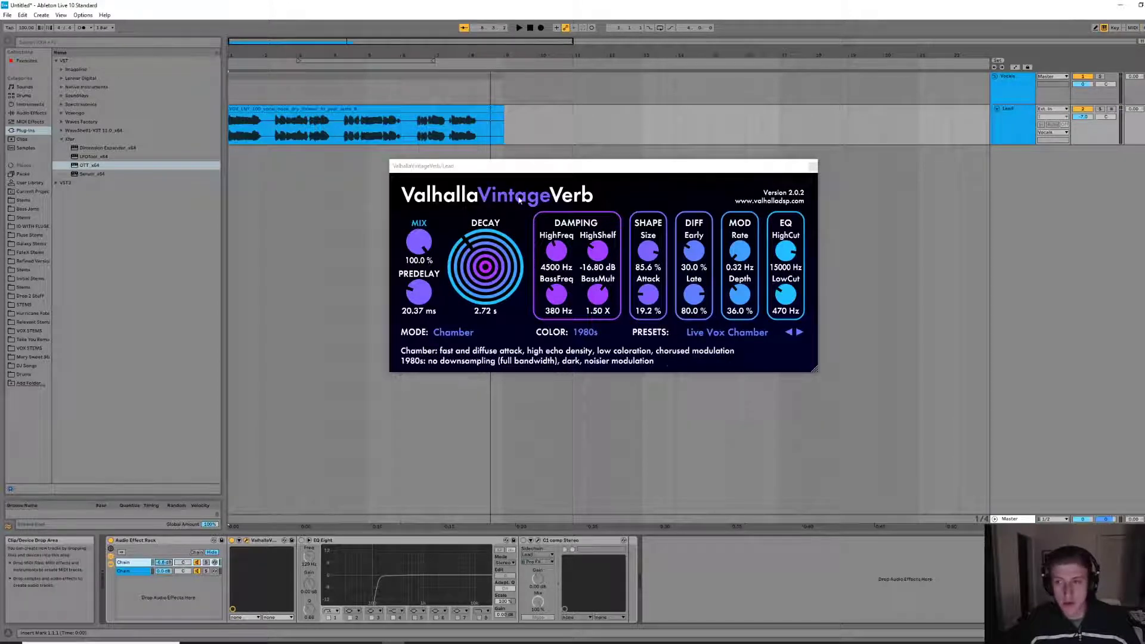
left_click(239, 144)
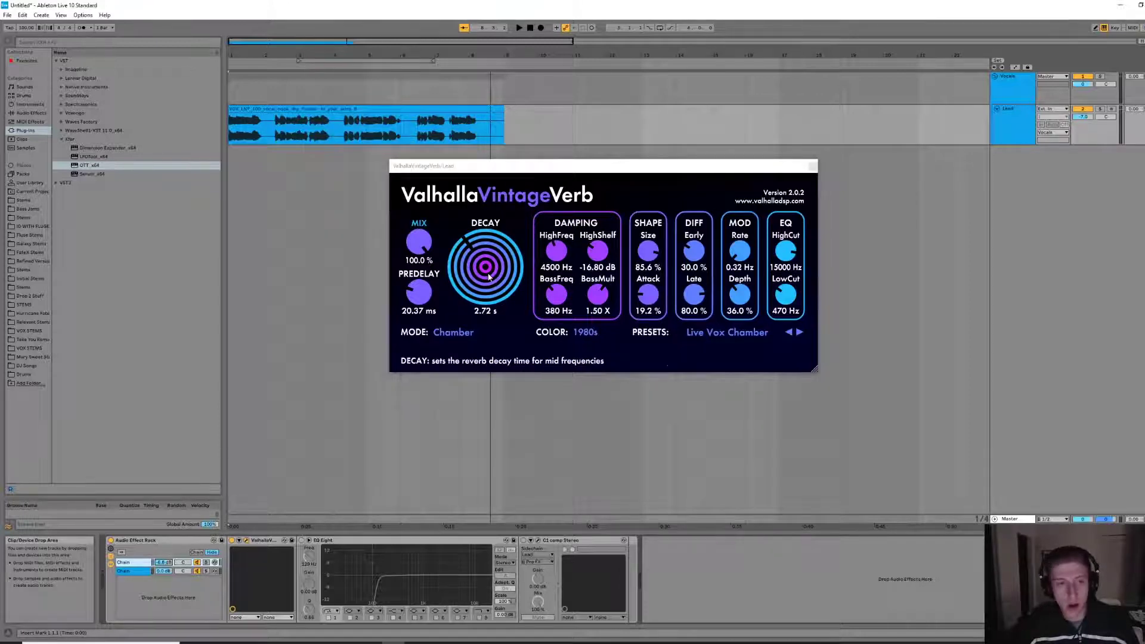
Shorten the reverb decay to 0.45 s, raise it to 3.41 s and play the vocal.
mouse_move(488, 276)
left_mouse_down()
mouse_move(465, 309)
mouse_move(484, 295)
left_mouse_up()
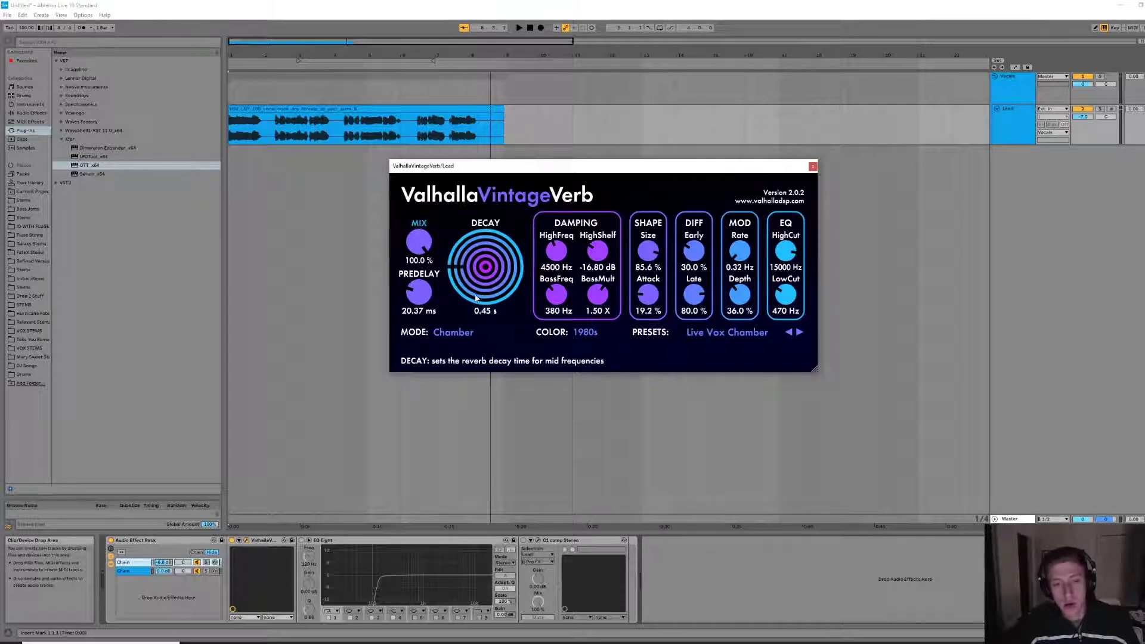
left_click_drag(472, 300, 513, 274)
key("space")
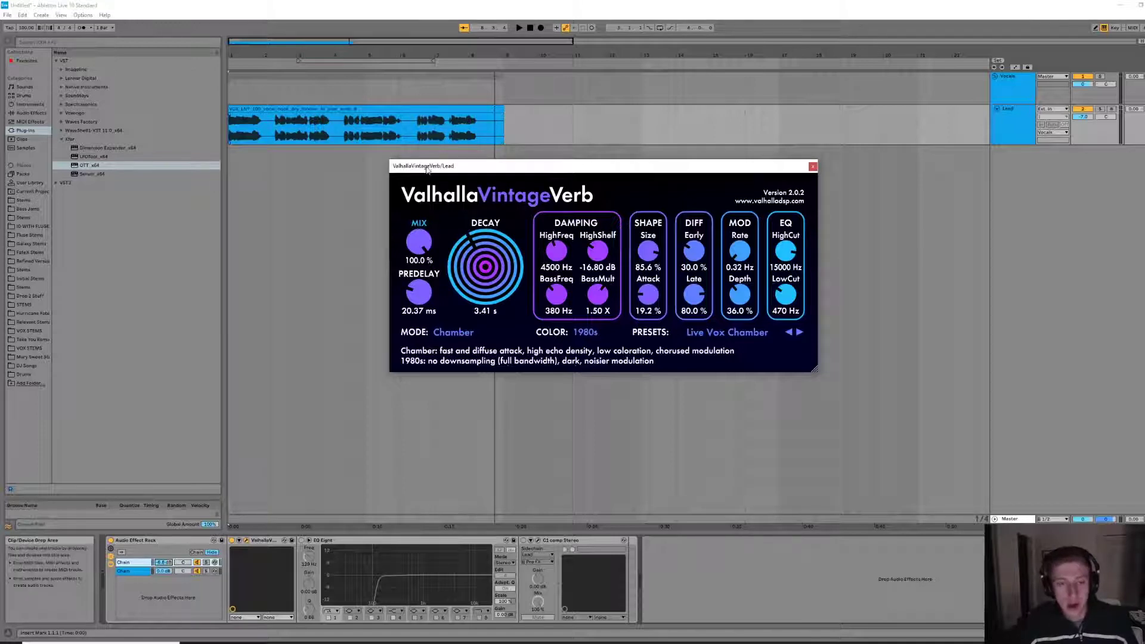
Try an EQ LowCut of 10 Hz on the reverb during playback, and return it to 470 Hz.
left_click_drag(535, 171, 510, 186)
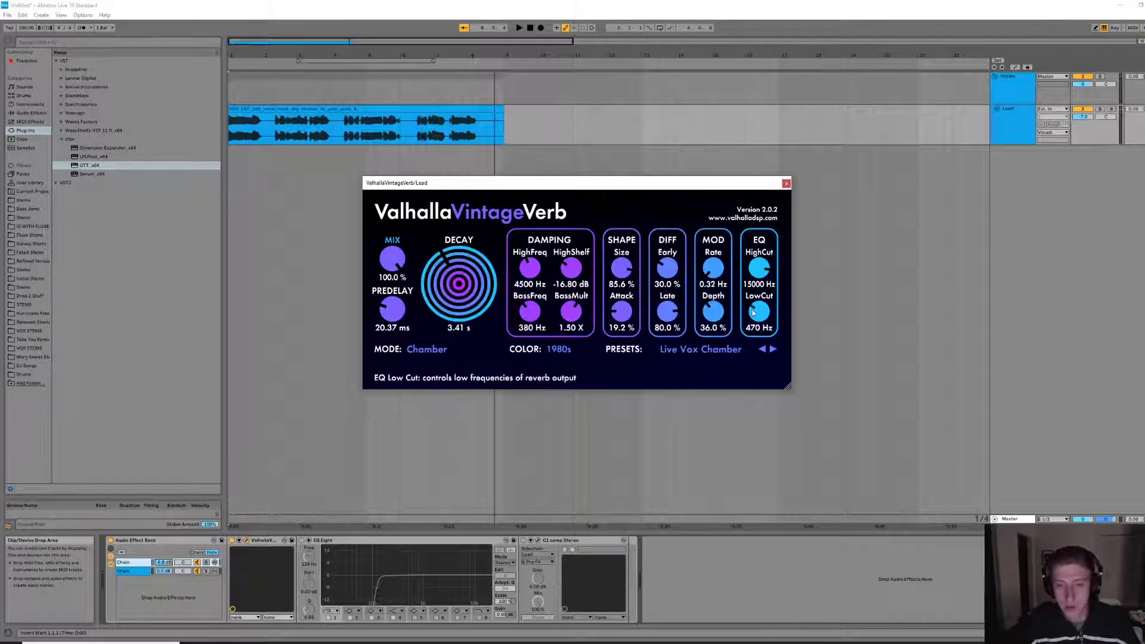
key("space")
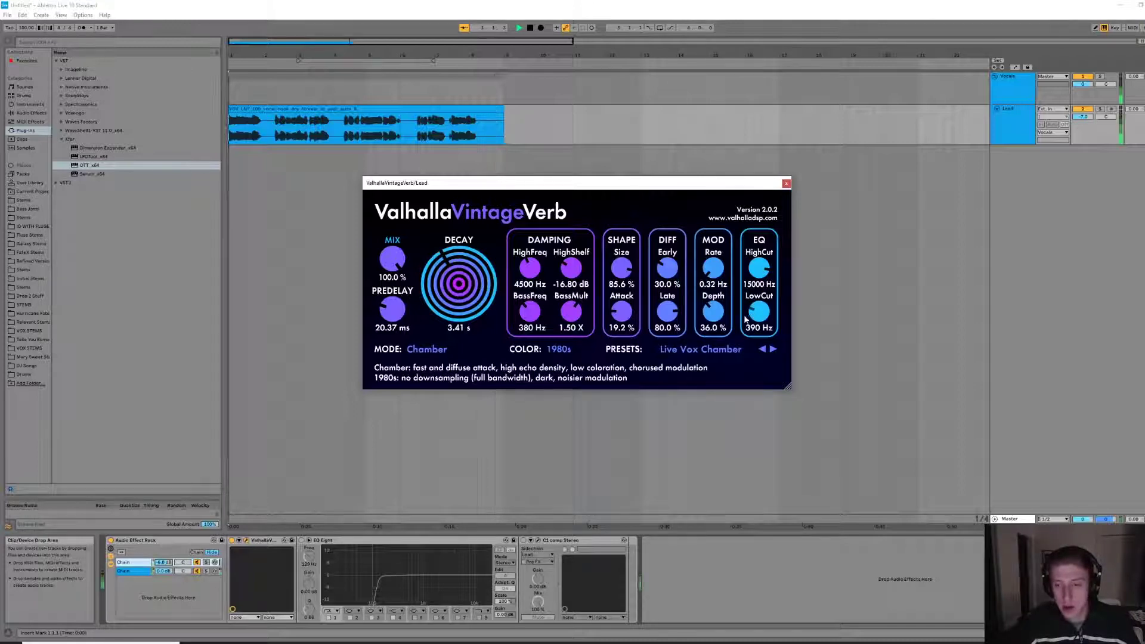
left_click_drag(749, 316, 710, 350)
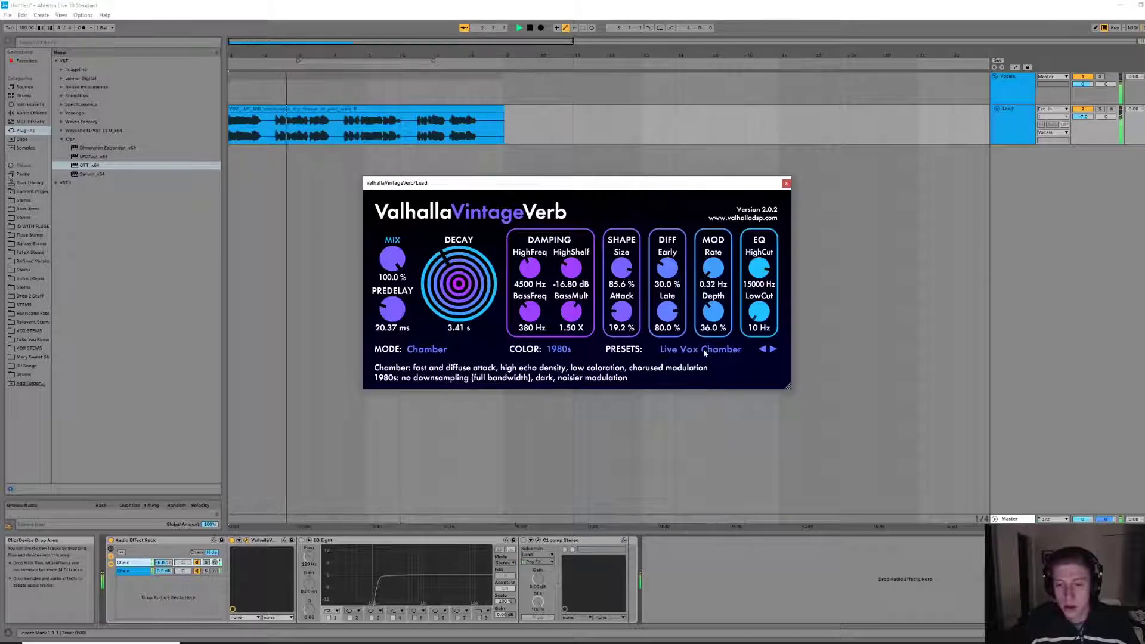
left_click_drag(703, 348, 773, 311)
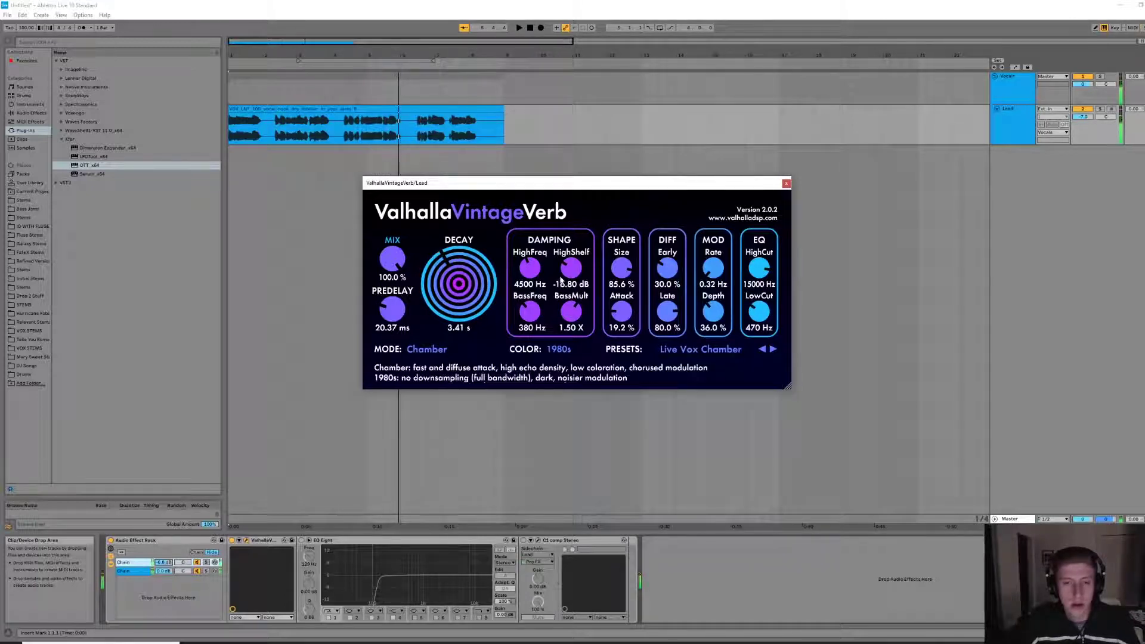
Compare the reverb's damping HighShelf at 0 dB during playback, set it to -24 dB and close the plug-in window.
left_click_drag(570, 273, 620, 184)
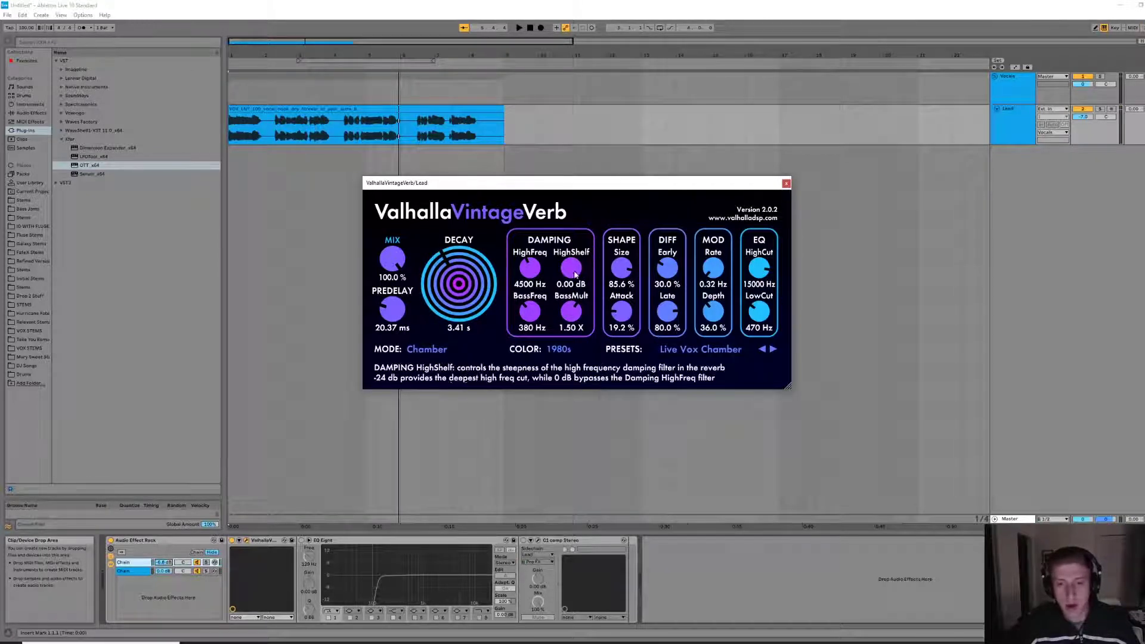
key("space")
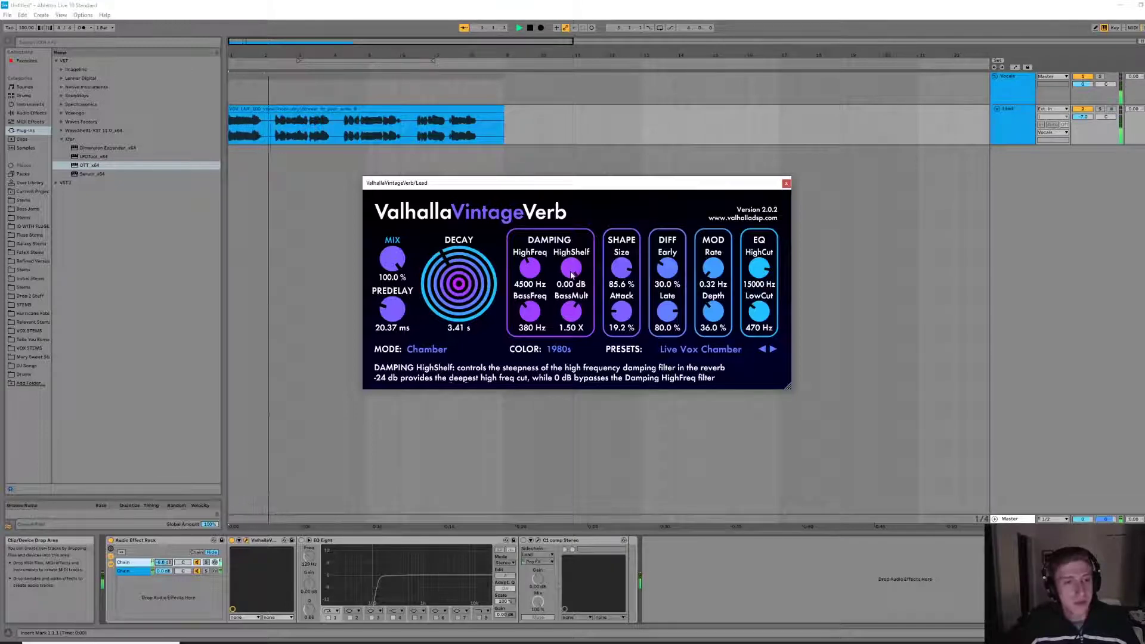
left_click_drag(571, 274, 527, 391)
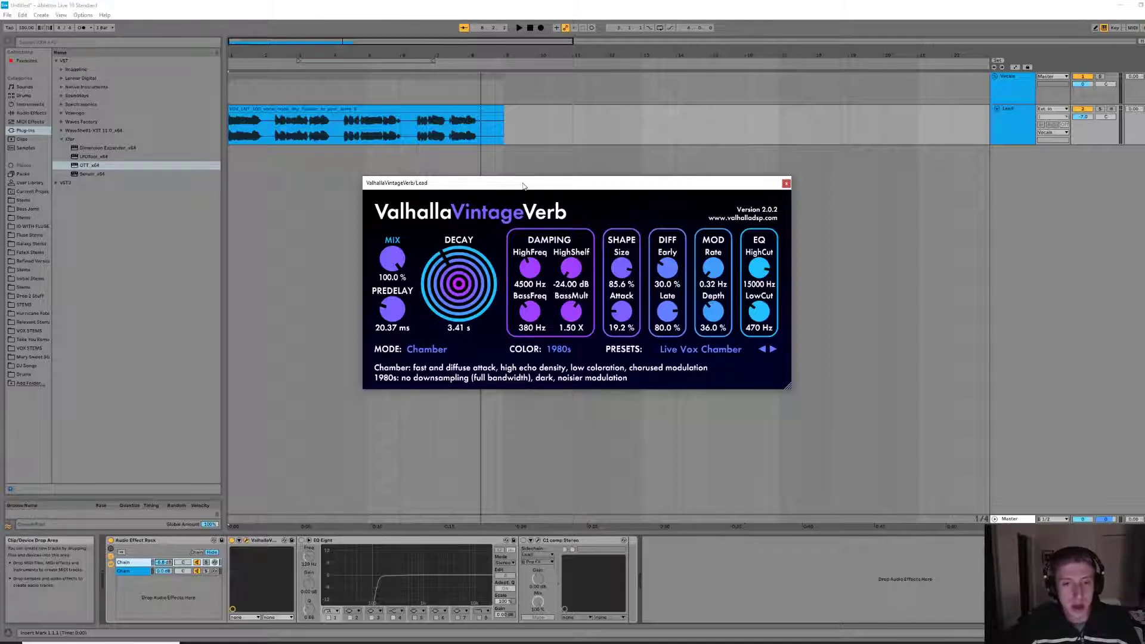
left_click_drag(523, 186, 514, 200)
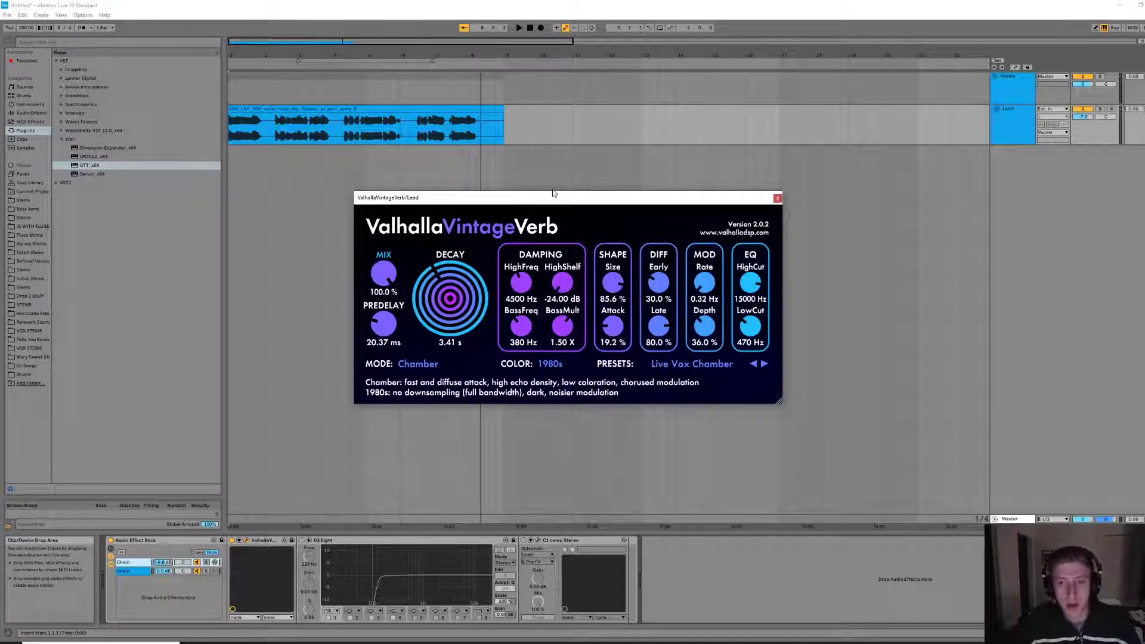
left_click_drag(609, 200, 638, 192)
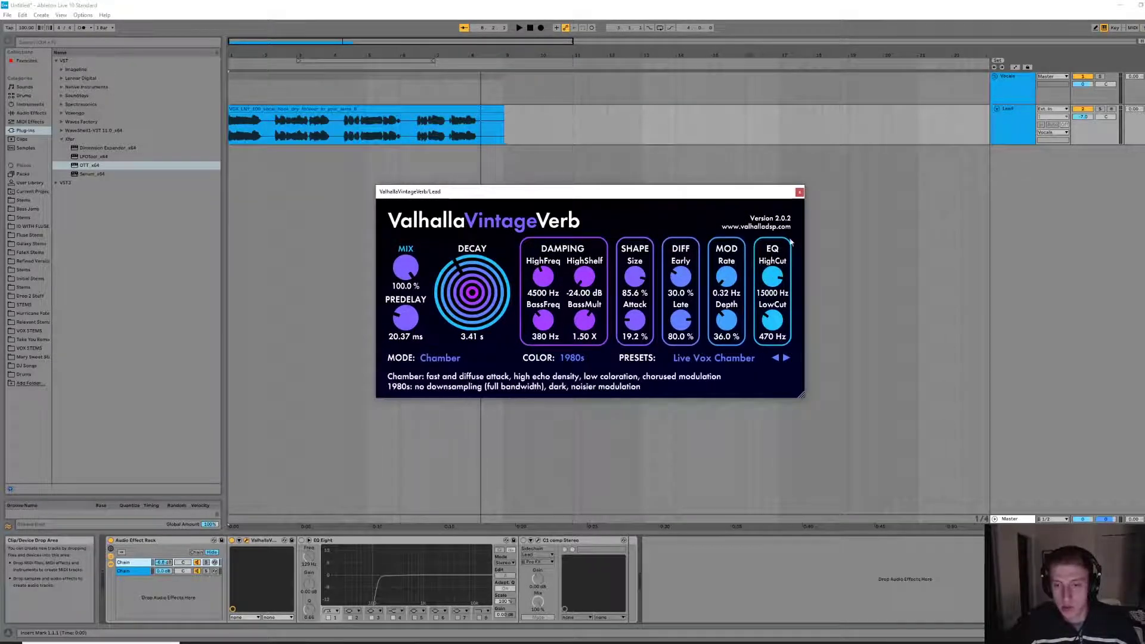
left_click(799, 192)
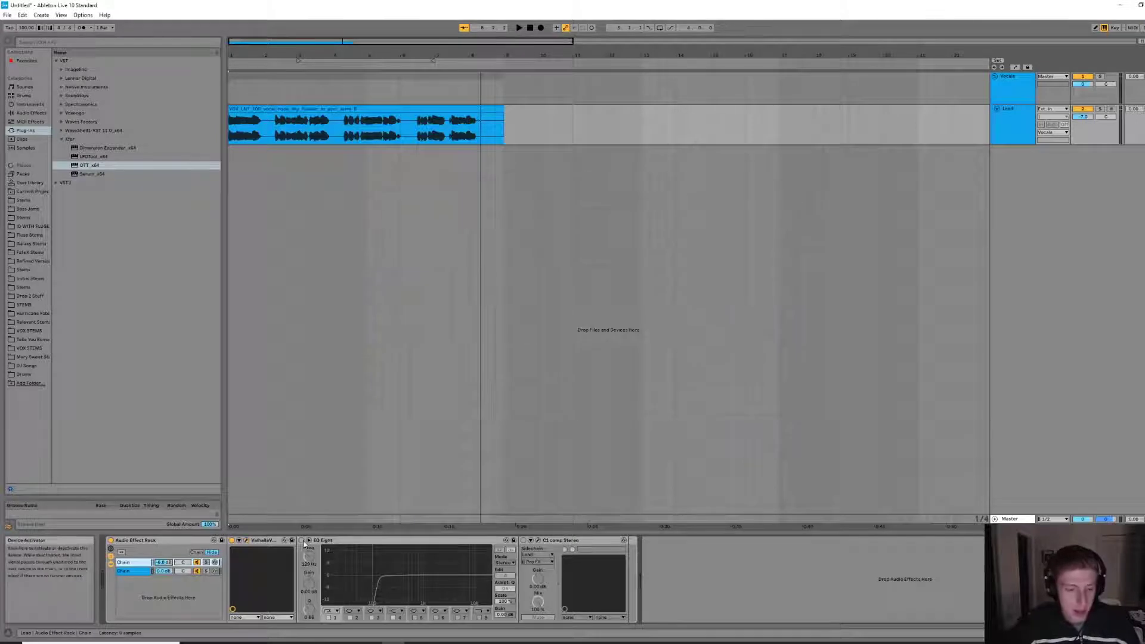
Reactivate the reverb chain's EQ Eight and shift its low-cut point to a lower frequency while playing the vocal.
left_click(370, 430)
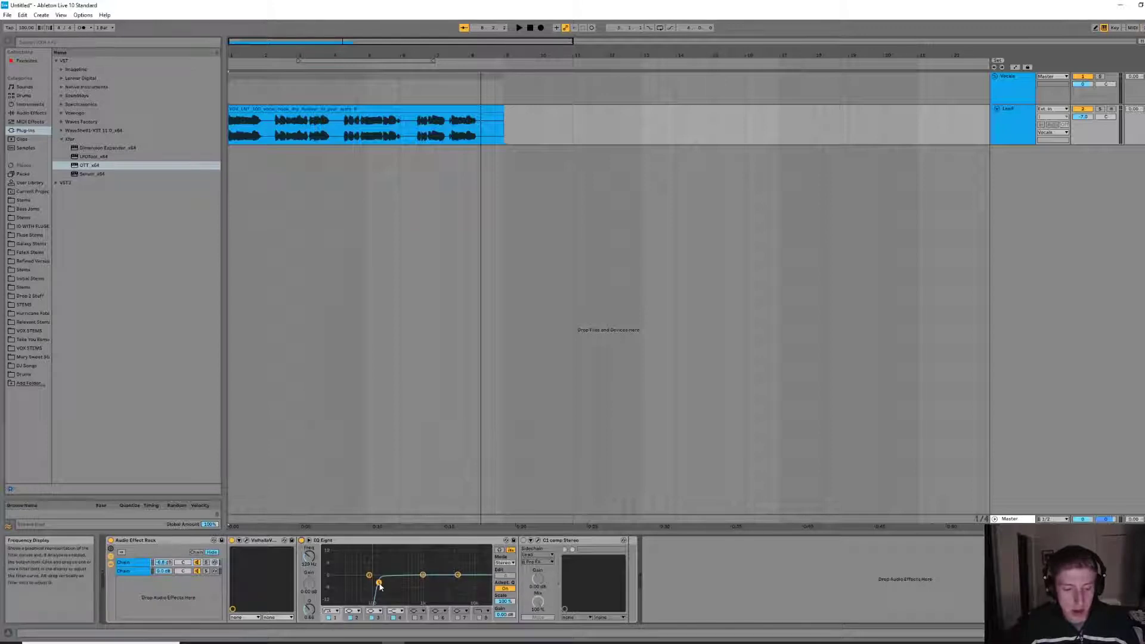
key("space")
mouse_move(379, 586)
left_mouse_down()
mouse_move(327, 580)
mouse_move(373, 579)
left_mouse_up()
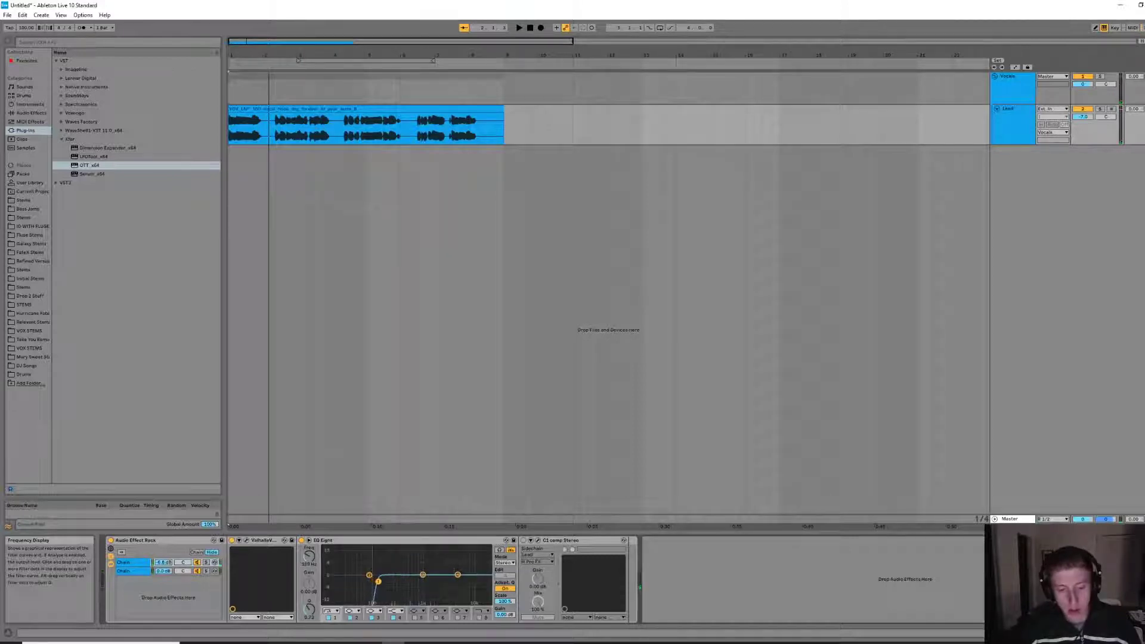
Play the vocal, reactivate the dry chain's EQ Eight and switch back to the reverb chain's devices.
key("space")
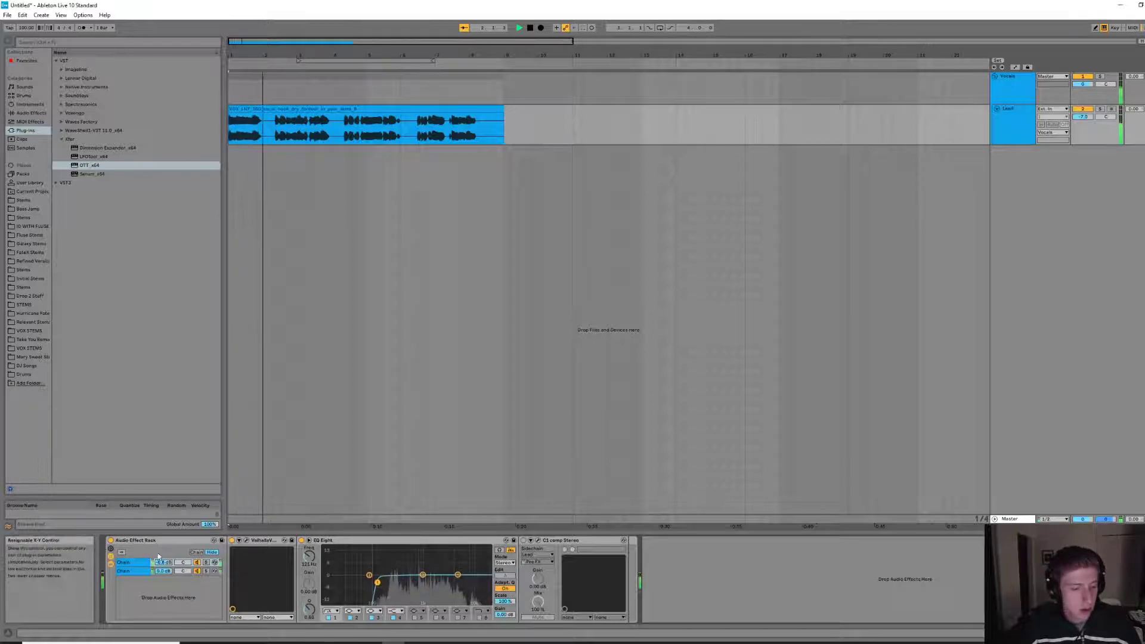
left_click(135, 572)
left_click(231, 541)
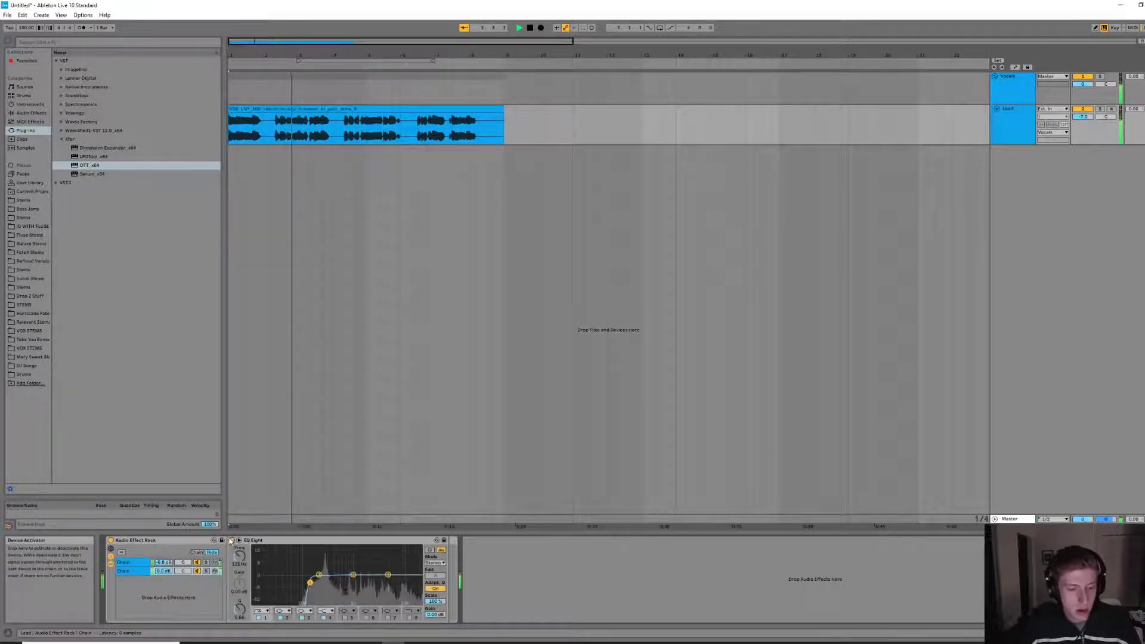
left_click(127, 562)
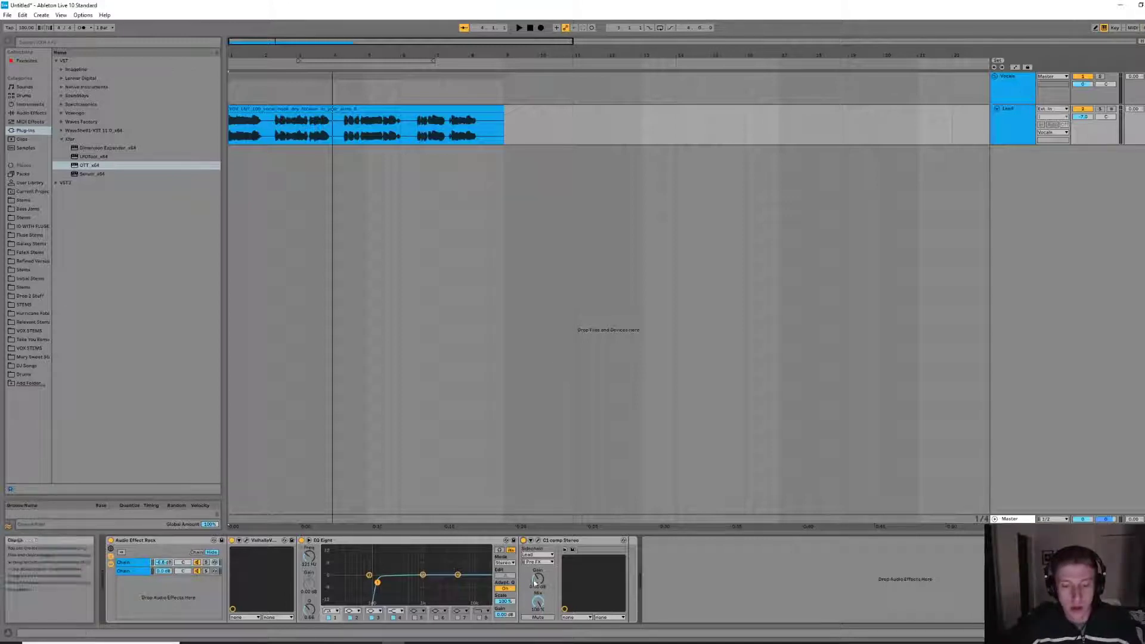
Inspect the C1 comp's sidechain source and tap point, and open the compressor's plug-in window.
left_click(539, 555)
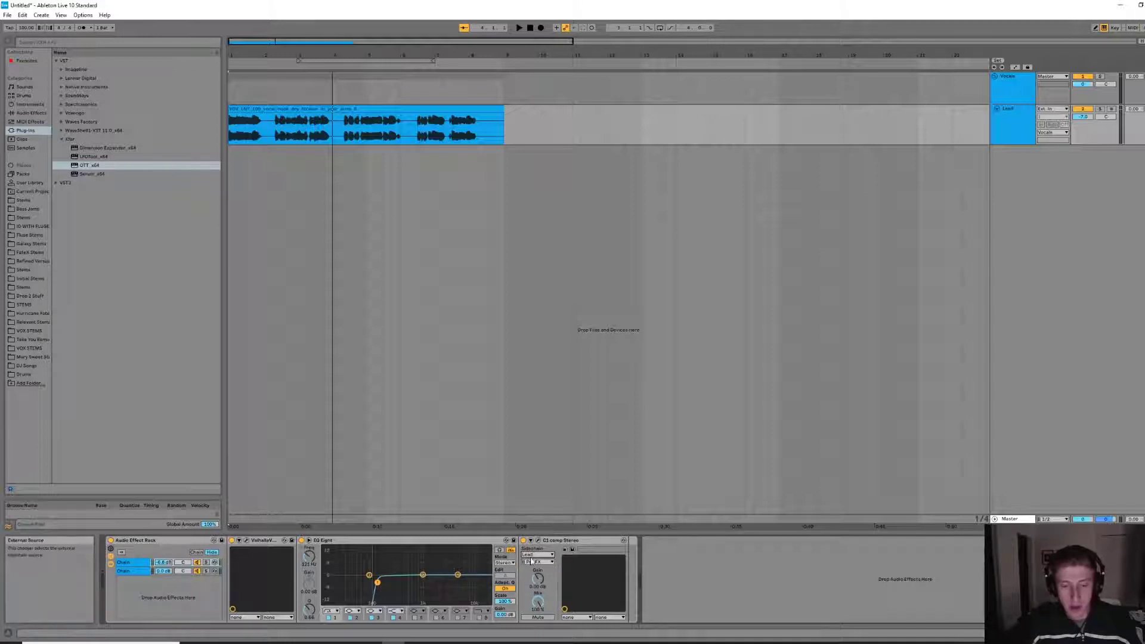
left_click(544, 571)
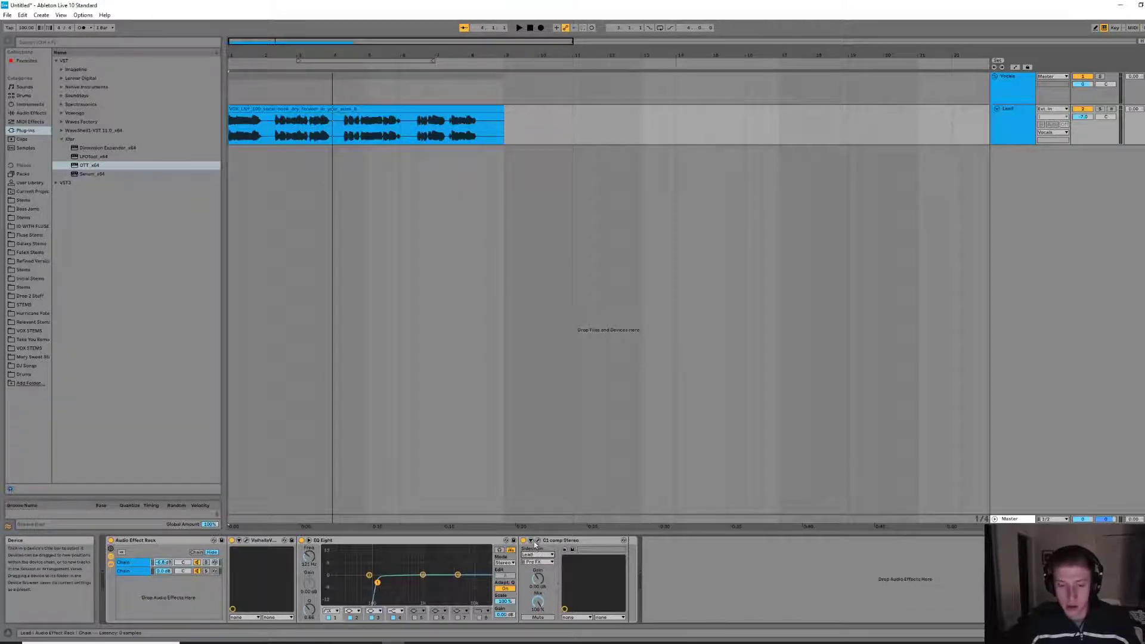
left_click(538, 541)
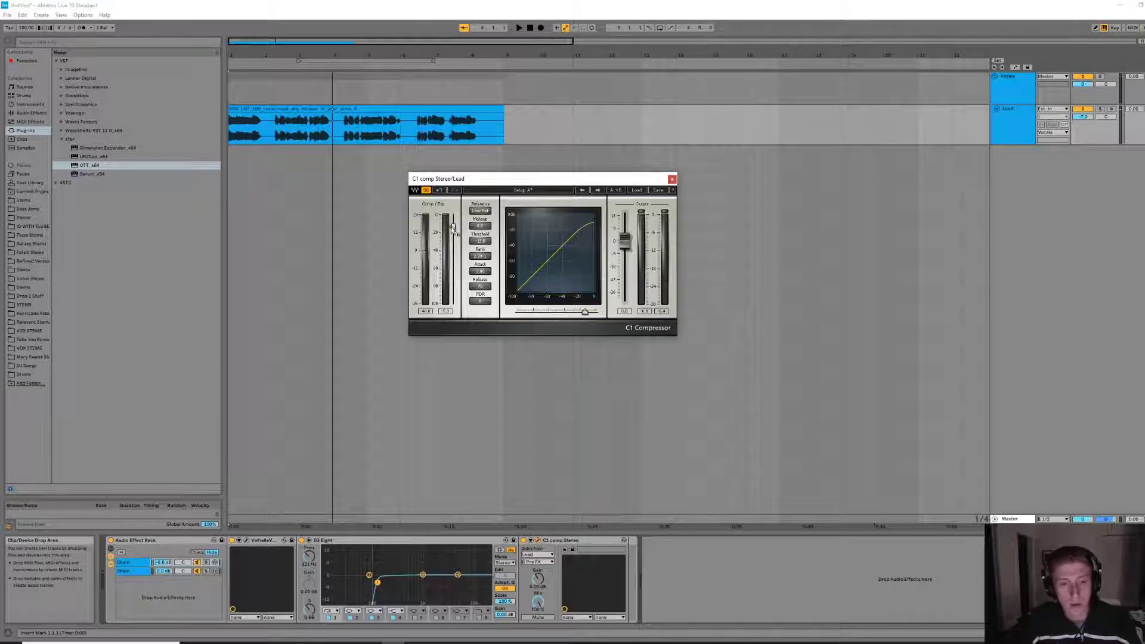
Try a very low C1 compressor threshold on the reverb chain while playing the vocal.
key("space")
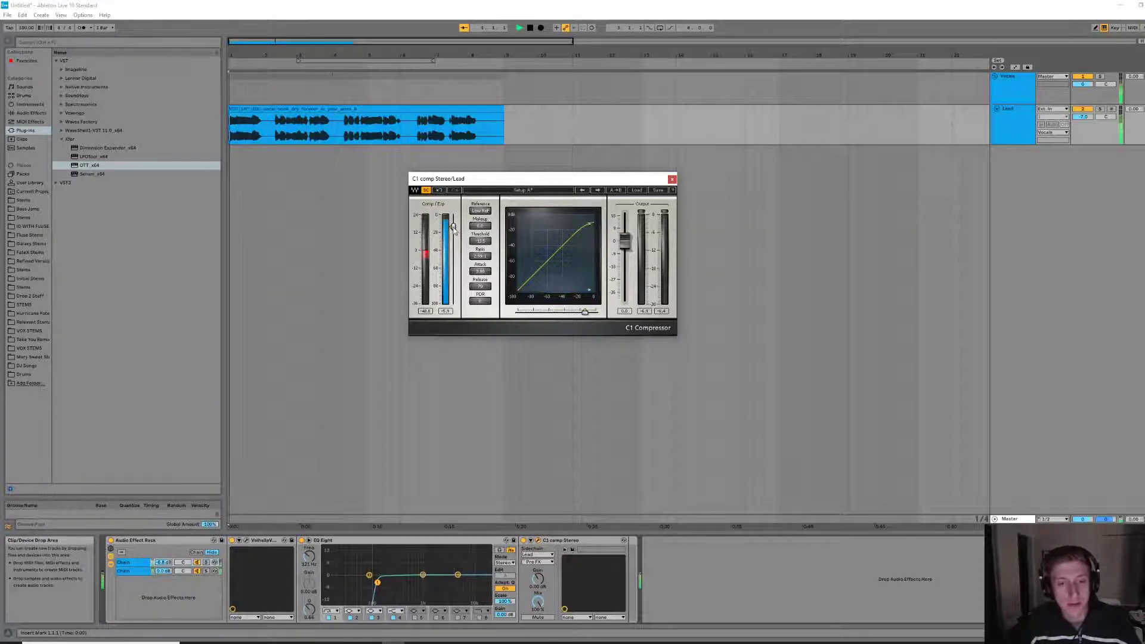
left_click_drag(453, 230, 453, 290)
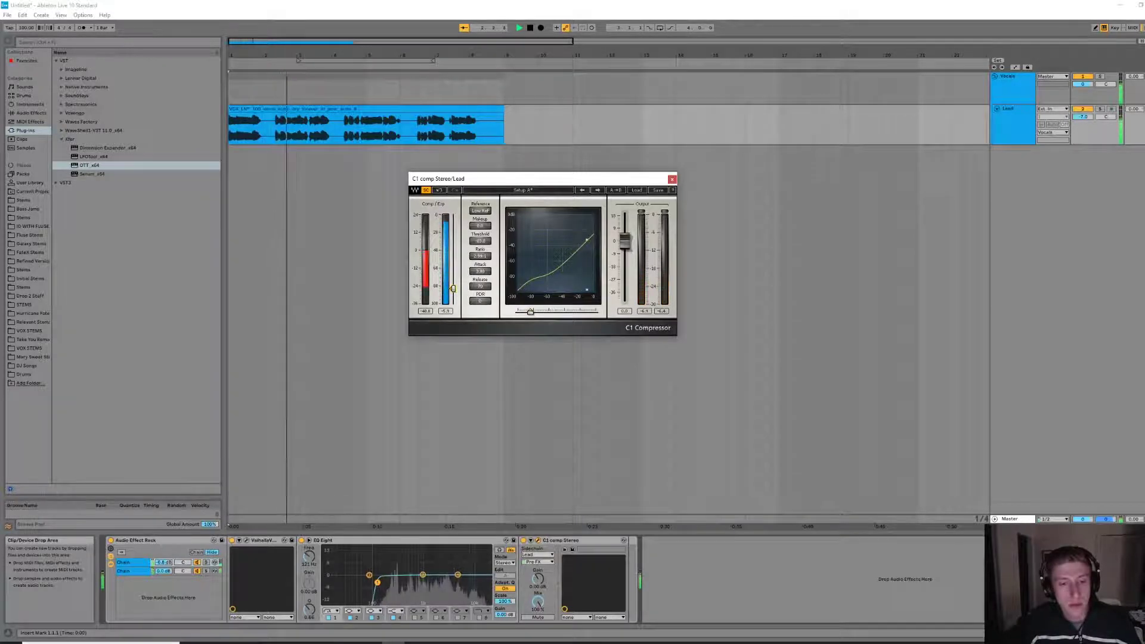
key("space")
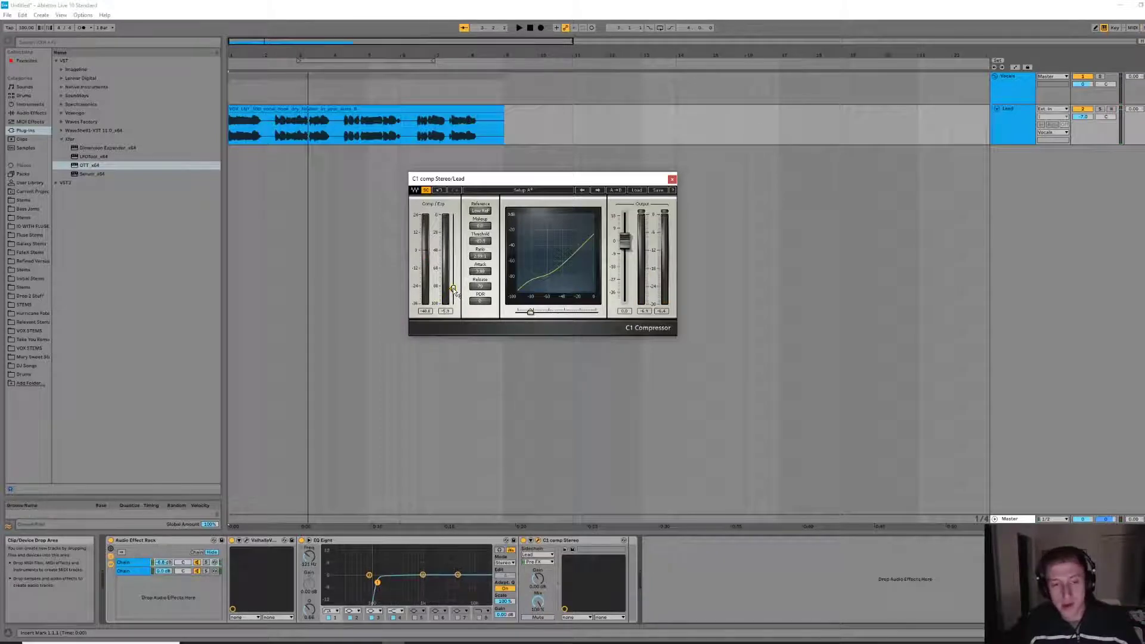
Raise the C1 compressor's threshold to near the top of its range, fine-tune it during playback and close the plug-in window.
left_click_drag(453, 288, 453, 225)
key("space")
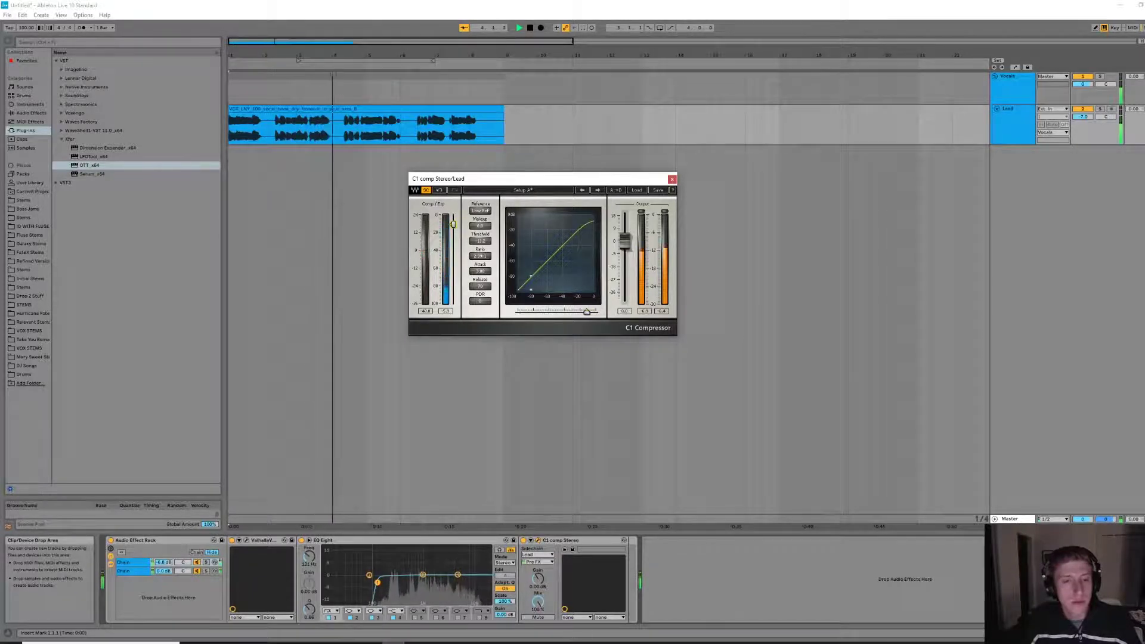
left_click_drag(453, 224, 453, 225)
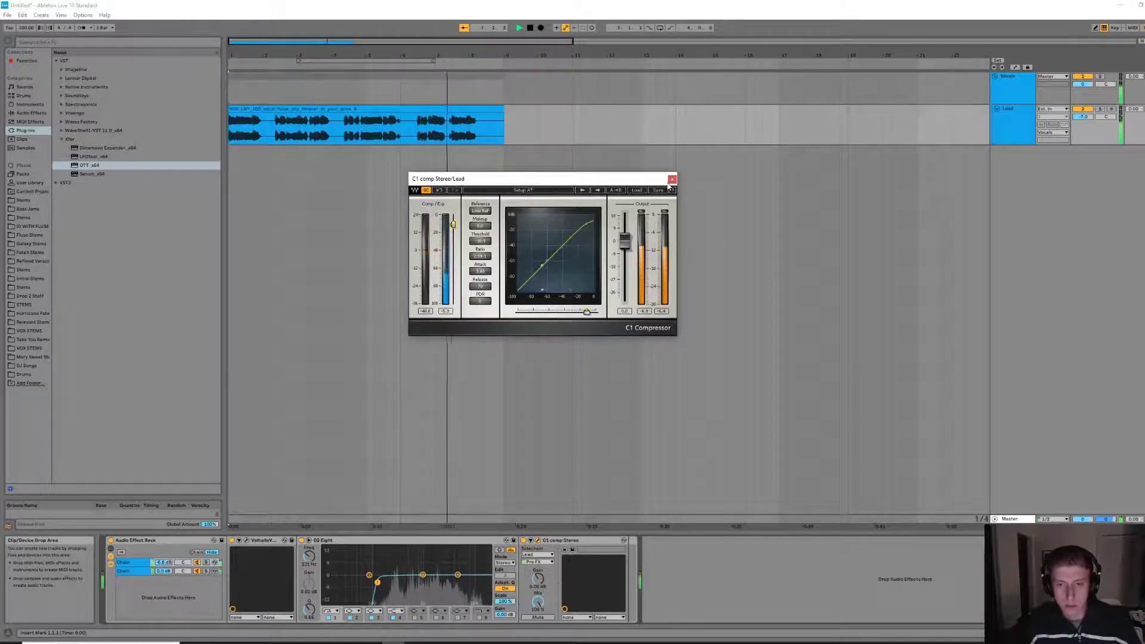
left_click(672, 180)
Activate the OTT compressor on the Vocals group with playback stopped, and open its window over the empty arrangement area.
left_click(1017, 86)
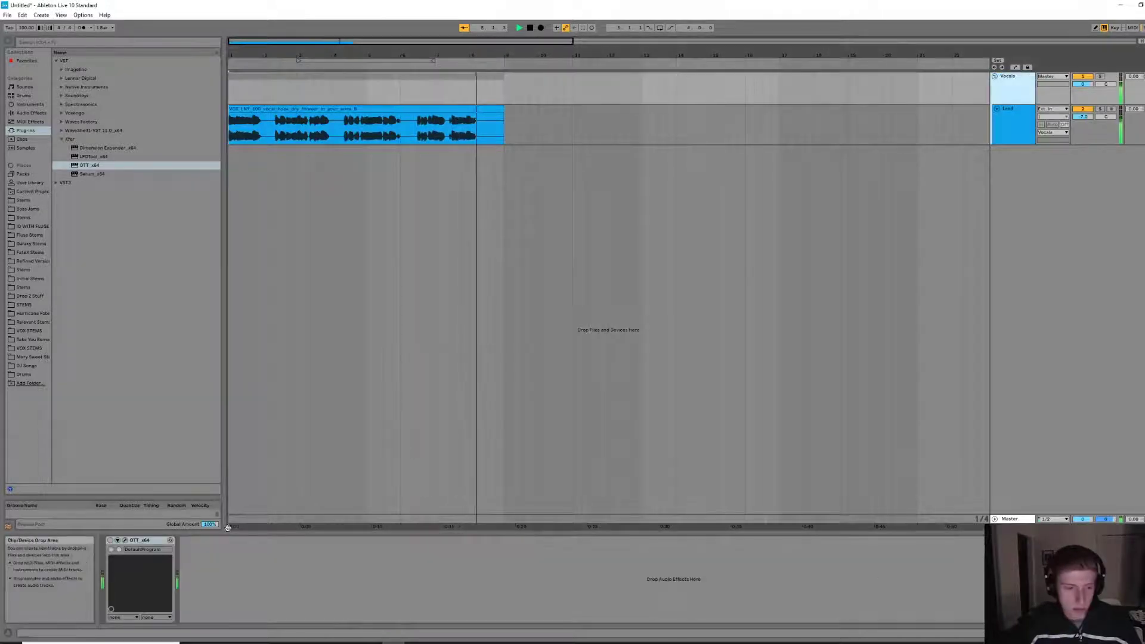
key("space")
left_click(111, 540)
left_click(124, 540)
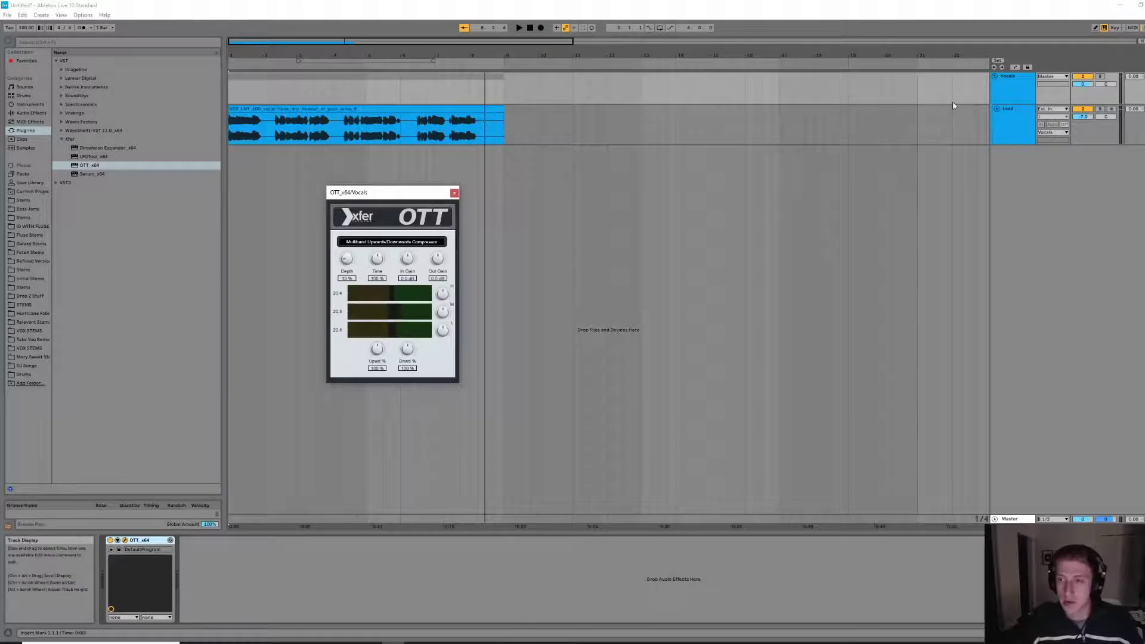
left_click_drag(382, 195, 636, 185)
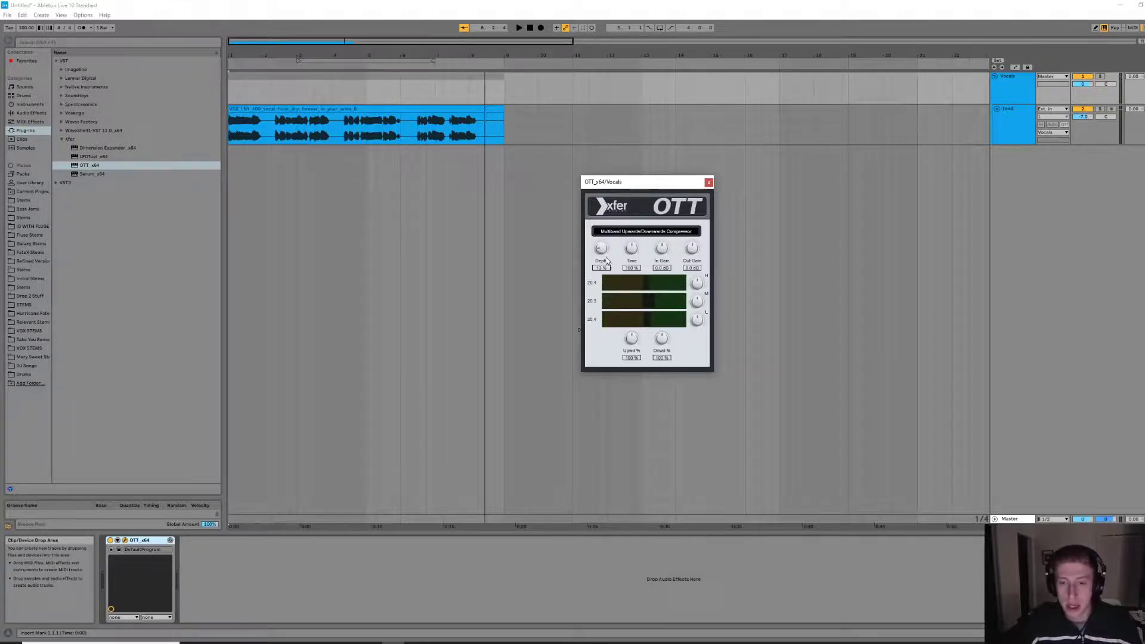
Compare OTT's Depth at 100 % and 0 %, playing the vocal at full depth.
left_click_drag(604, 255, 617, 149)
key("space")
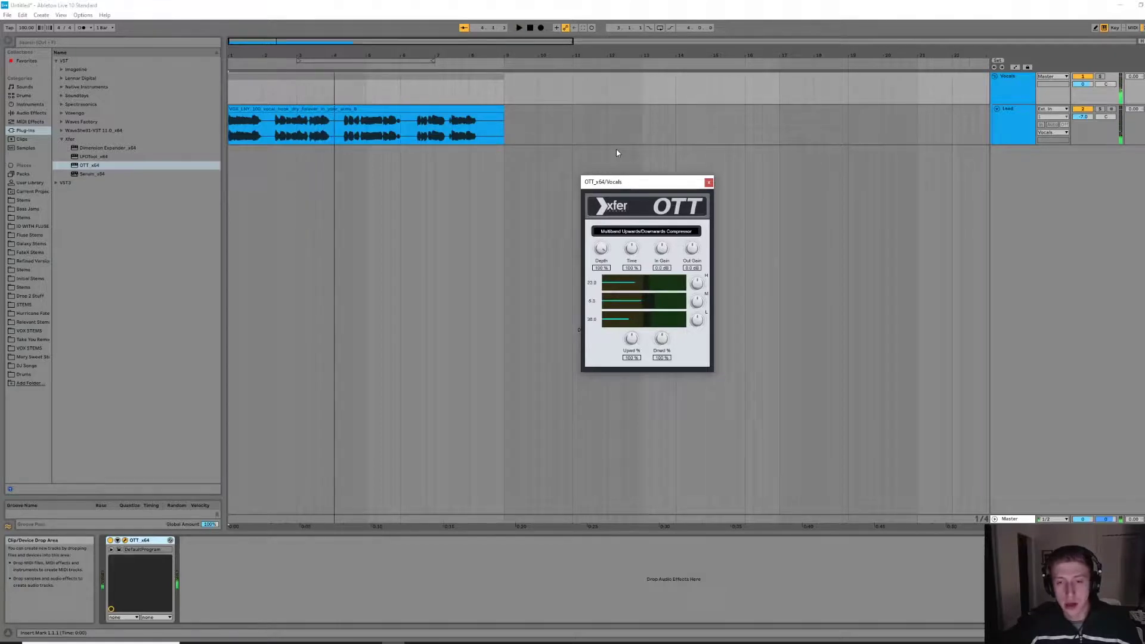
left_click_drag(600, 251, 608, 430)
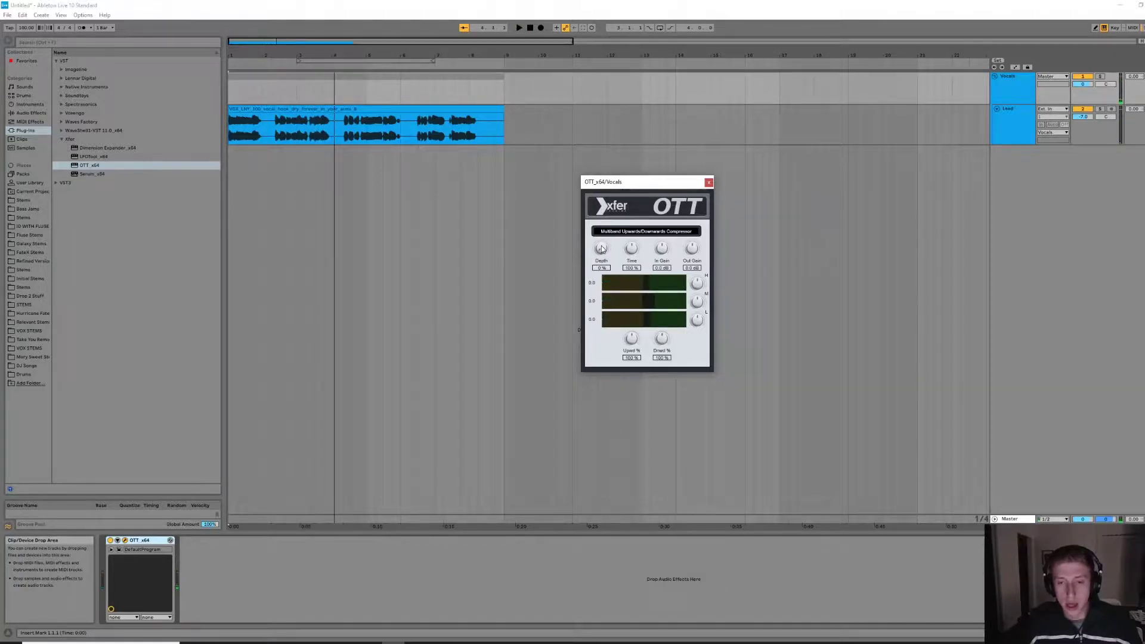
left_click_drag(603, 248, 609, 106)
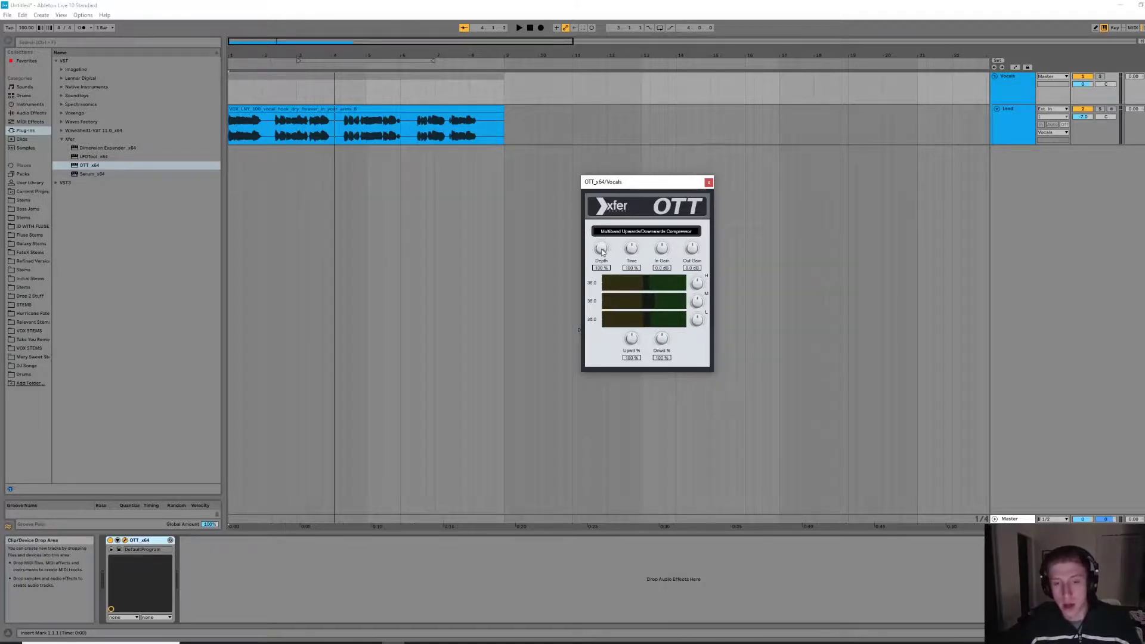
Reduce OTT's Depth to about 17 % while playing the vocal, and close the plug-in window.
left_click_drag(602, 251, 602, 319)
key("space")
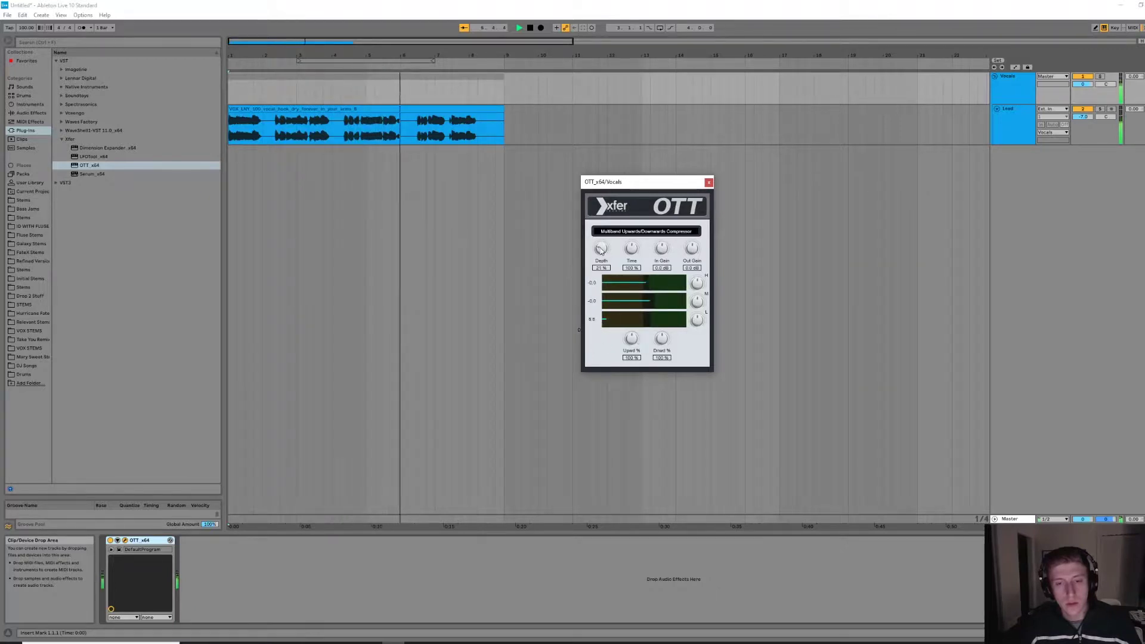
left_click_drag(601, 250, 603, 258)
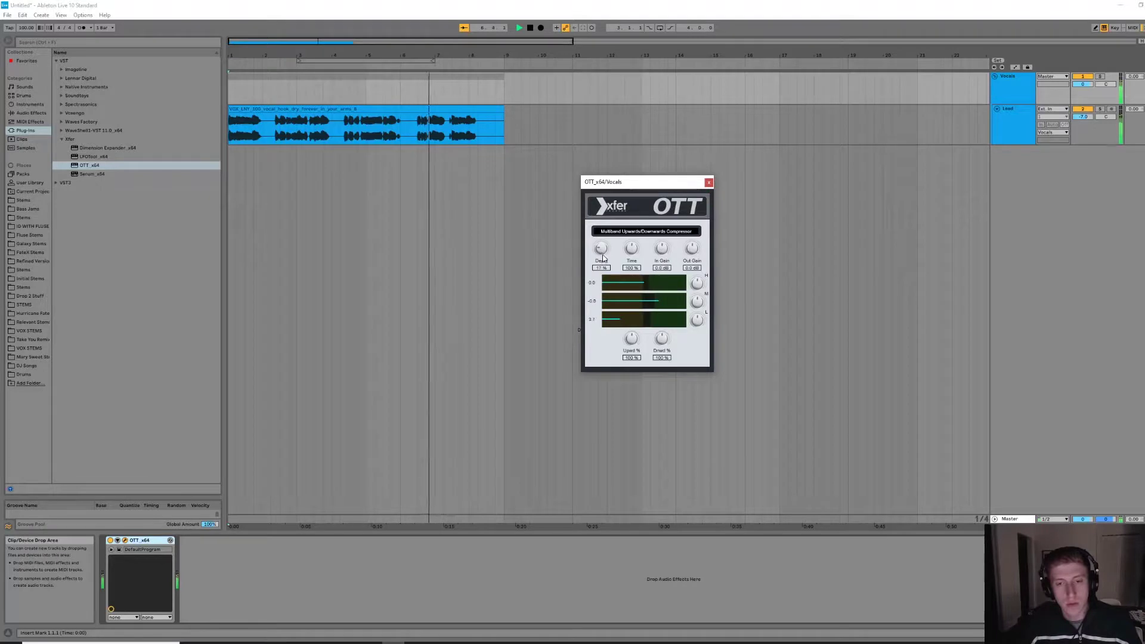
left_click(709, 182)
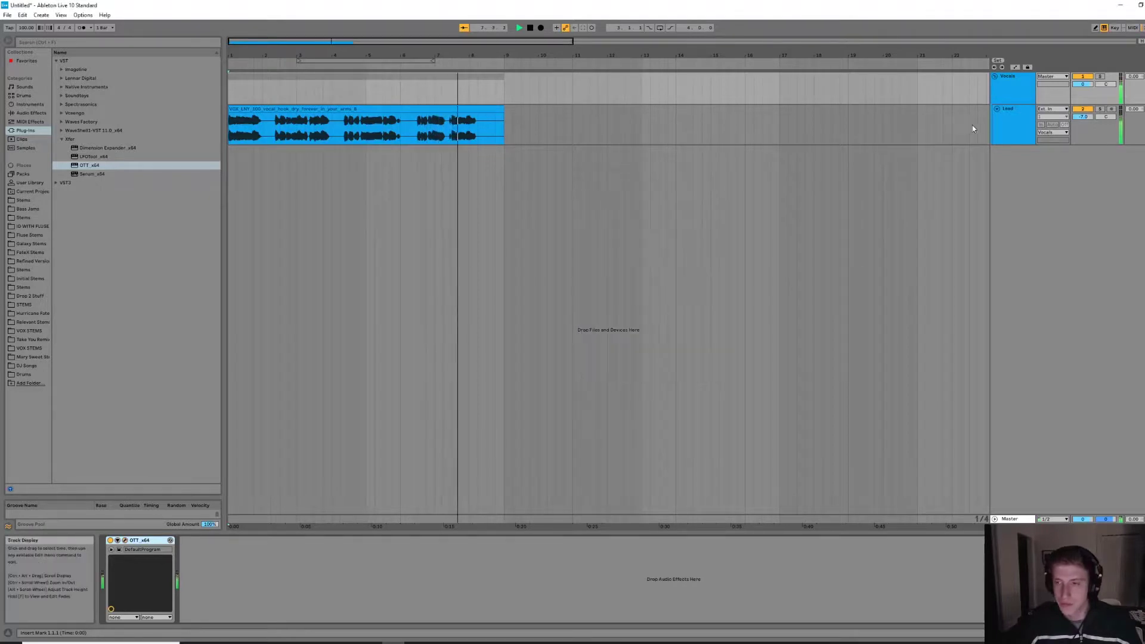
Show the Lead track's effect chain, select the start of its vocal clip and stop playback.
left_click(972, 129)
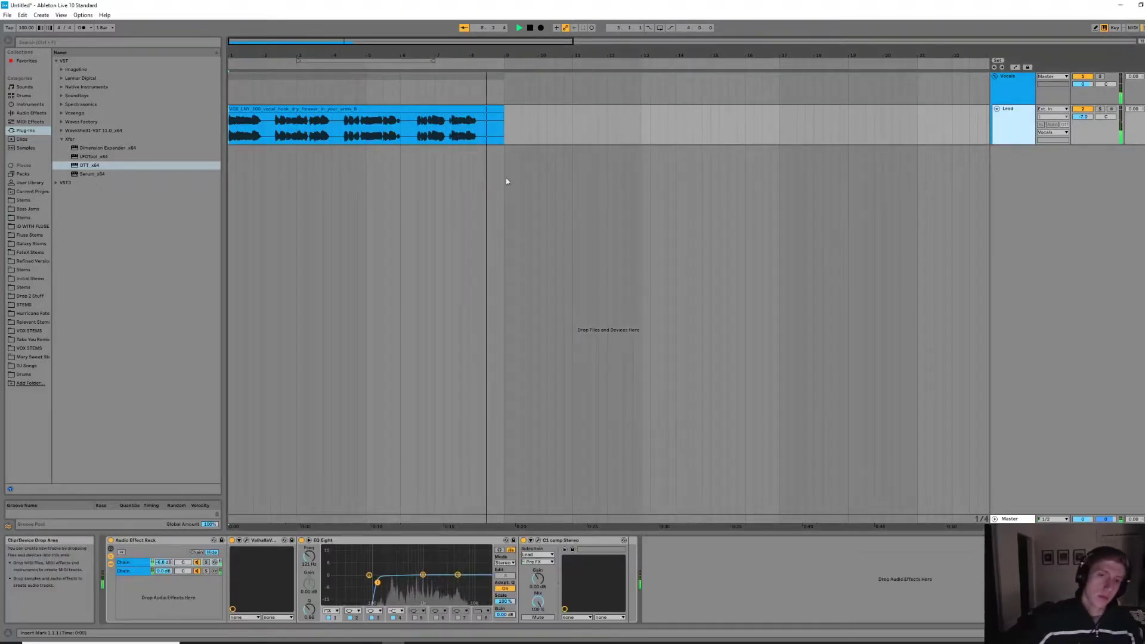
left_click(230, 136)
key("space")
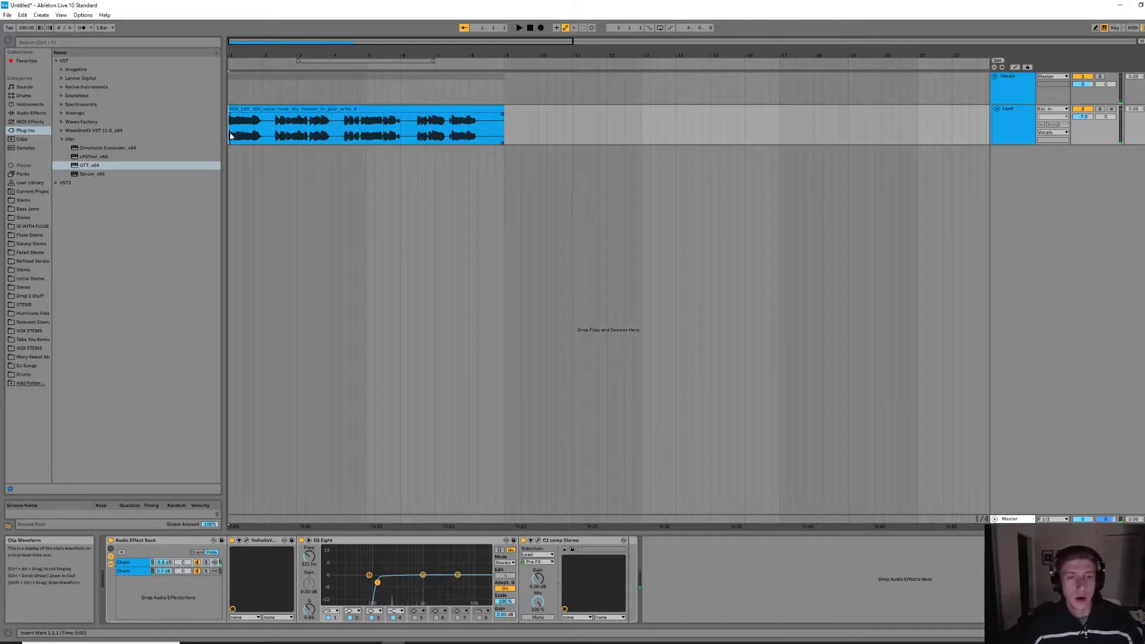